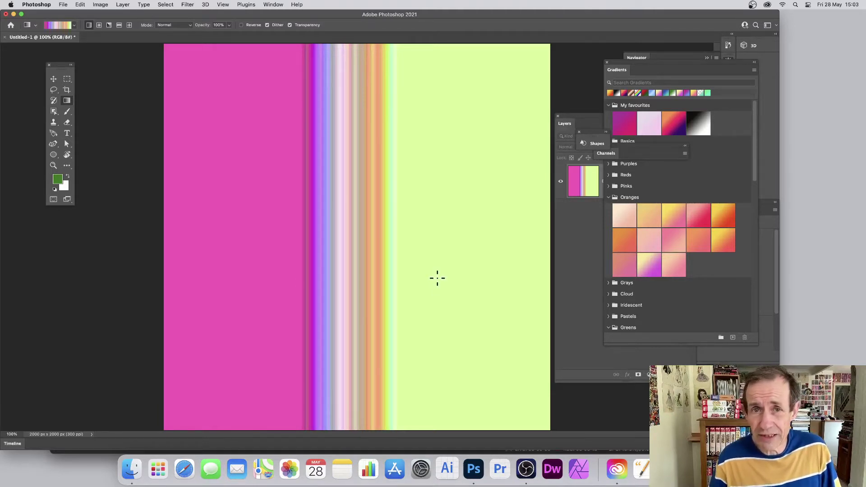
# Redraw the multicoloured noise gradient vertically over the canvas at several different lengths.
pyautogui.moveTo(396, 116); pyautogui.dragTo(407, 265)
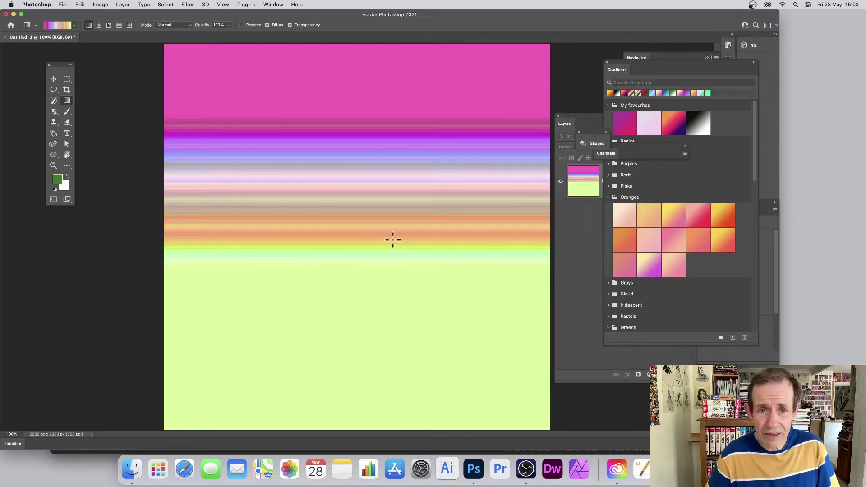
pyautogui.moveTo(361, 72); pyautogui.dragTo(374, 310)
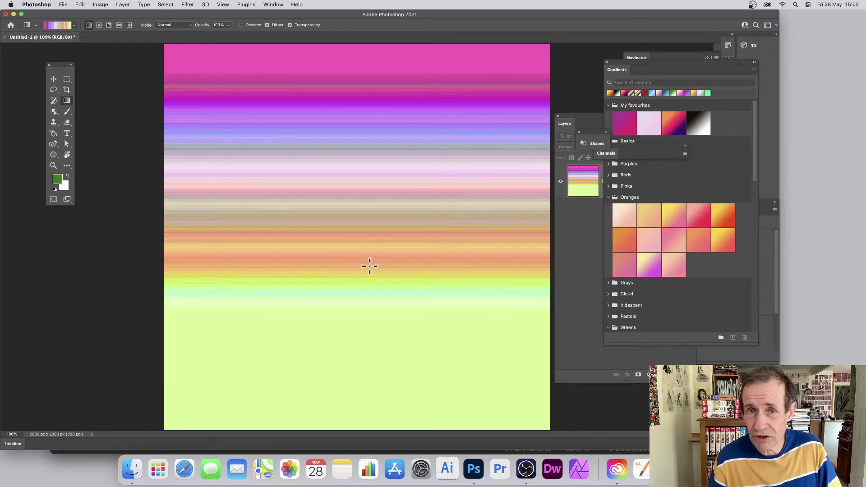
pyautogui.moveTo(366, 93); pyautogui.dragTo(366, 256)
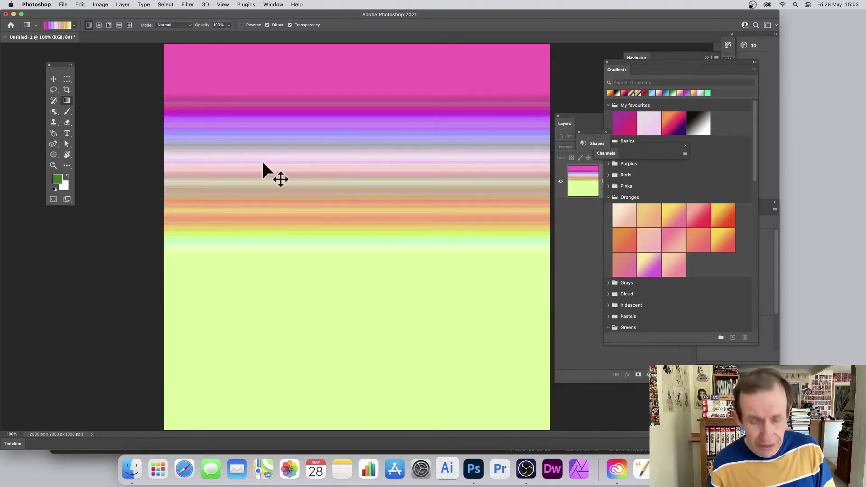
# Undo the multicoloured gradient fills back to the nearly black canvas.
pyautogui.press('super+z')
pyautogui.press('super+z')
pyautogui.press('super+z')
pyautogui.press('super+z')
pyautogui.press('super+z')
pyautogui.press('super+z')
pyautogui.press('super+z')
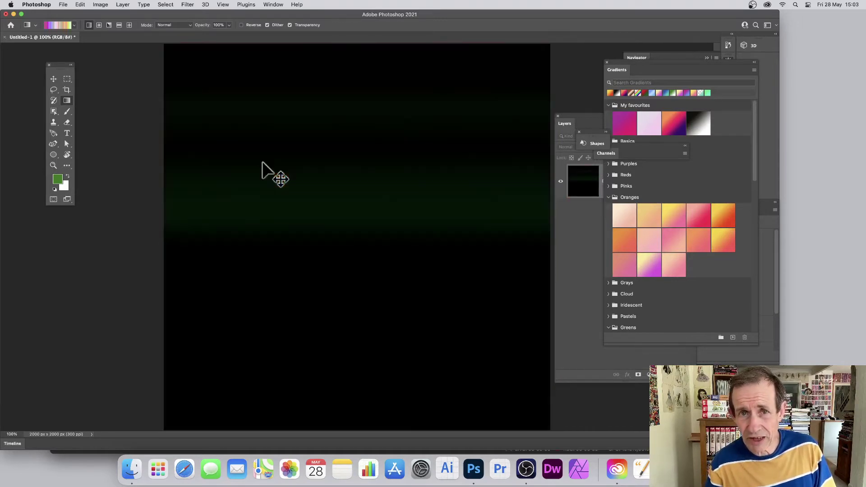
# Choose the orange, pink and purple gradient from My favourites and apply it vertically over the canvas's upper half.
pyautogui.click(75, 26)
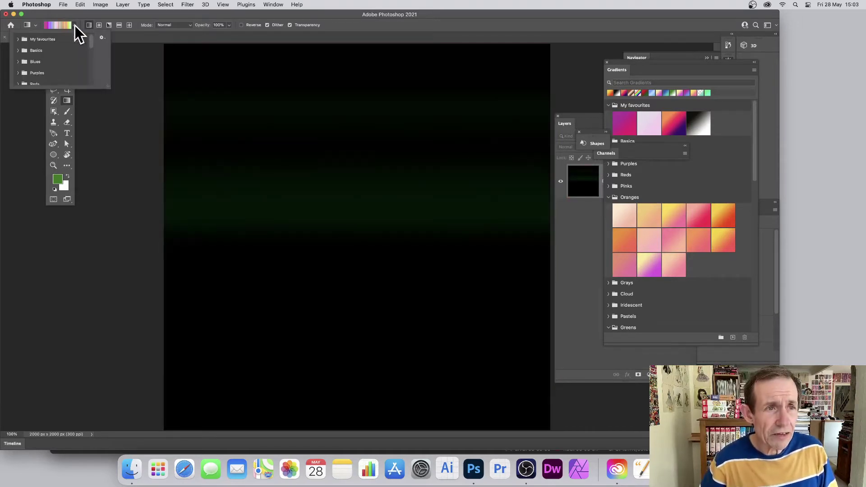
pyautogui.click(18, 40)
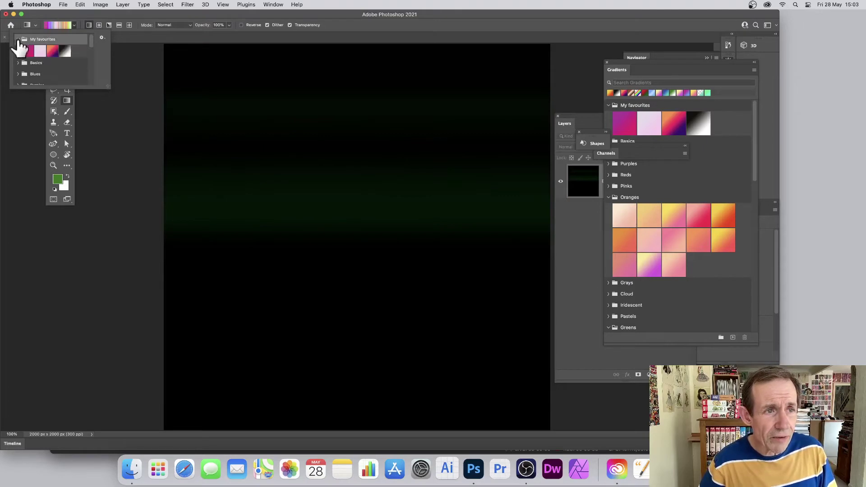
pyautogui.click(53, 51)
pyautogui.click(125, 16)
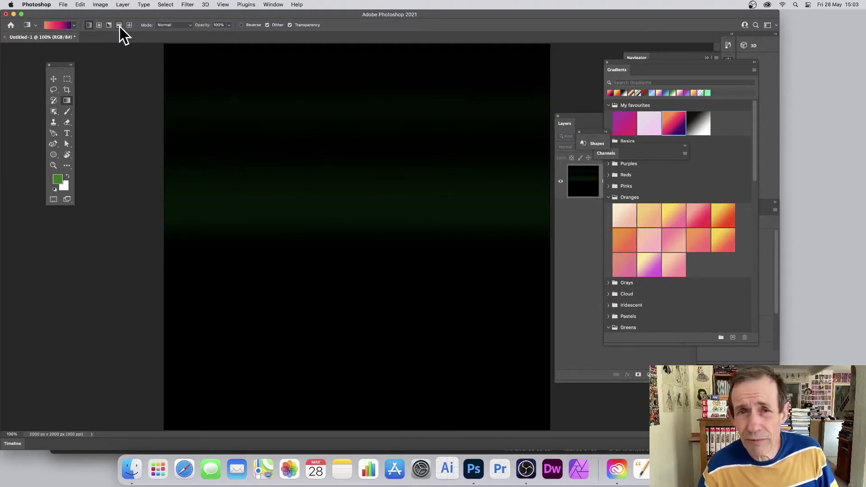
pyautogui.moveTo(344, 111); pyautogui.dragTo(345, 242)
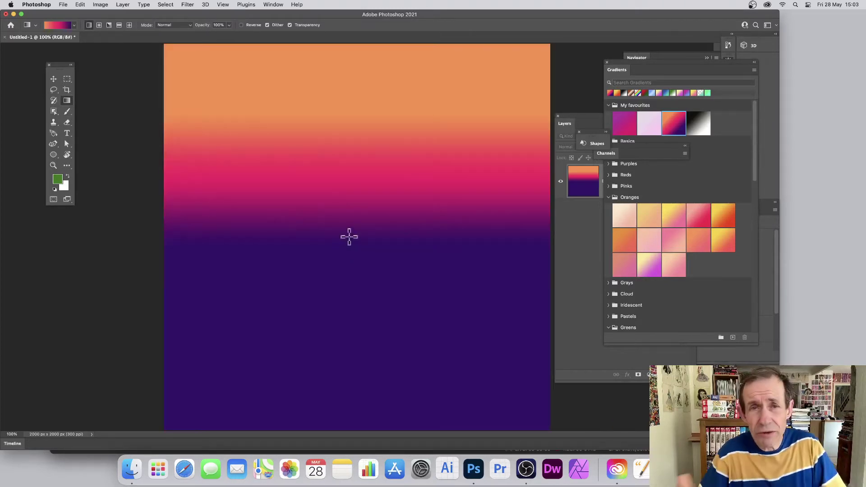
# Redraw the gradient vertically with two short transitions and one spanning the full canvas height.
pyautogui.moveTo(361, 137); pyautogui.dragTo(361, 180)
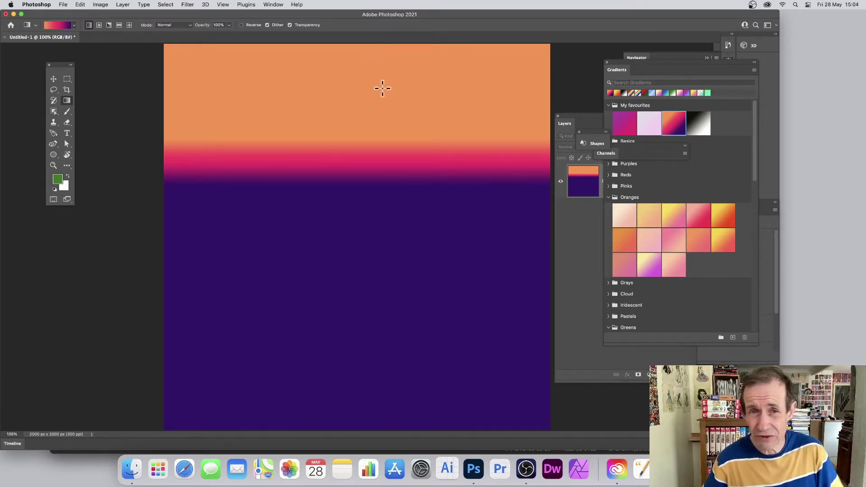
pyautogui.moveTo(374, 85); pyautogui.dragTo(374, 138)
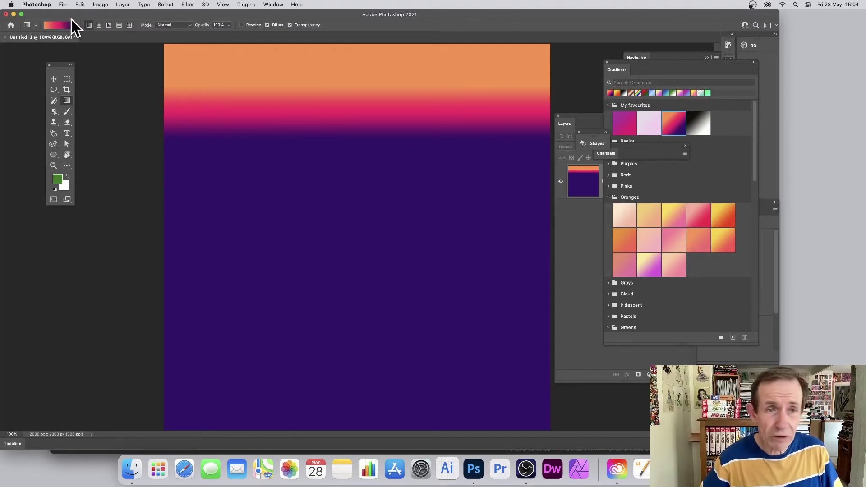
pyautogui.moveTo(361, 44); pyautogui.dragTo(378, 431)
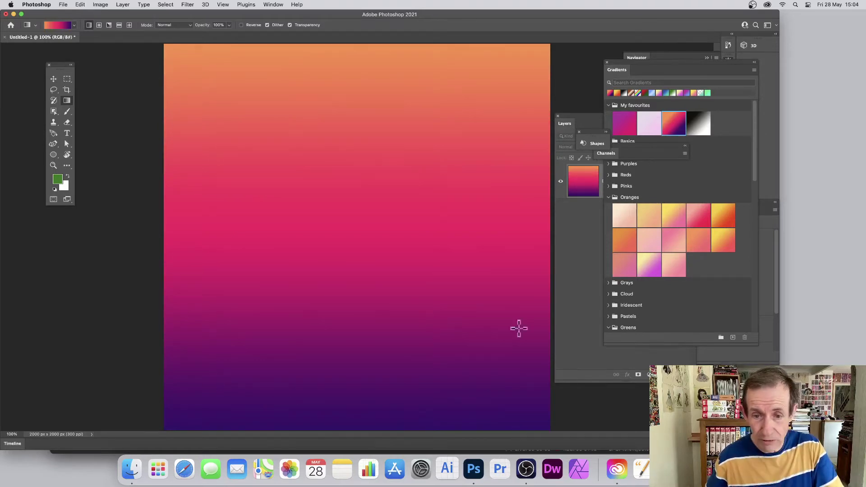
# Redraw the gradient with a very thin horizontal transition near the canvas's upper edge, and undo a trial gradient running left to right.
pyautogui.moveTo(359, 132); pyautogui.dragTo(359, 163)
pyautogui.moveTo(388, 95); pyautogui.dragTo(421, 96)
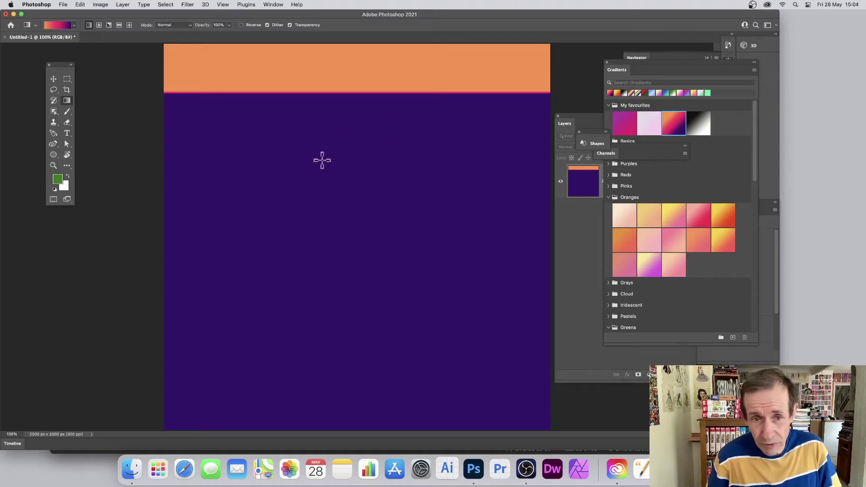
pyautogui.moveTo(325, 159); pyautogui.dragTo(392, 160)
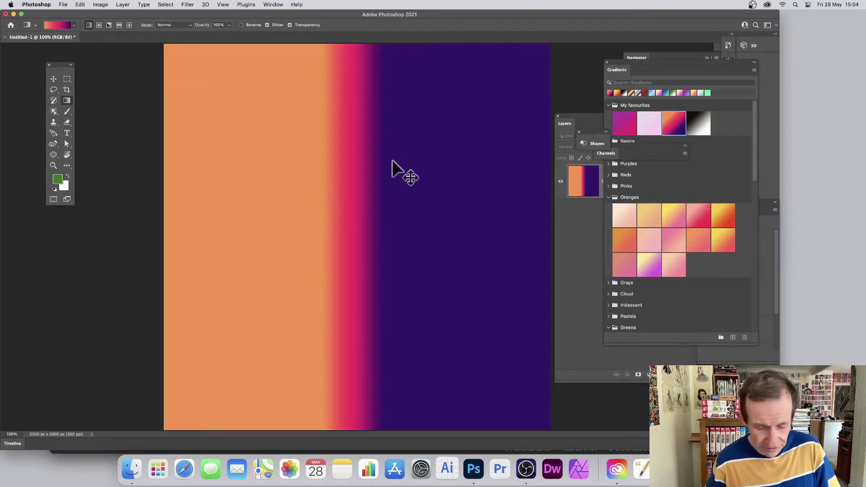
pyautogui.press('super+z')
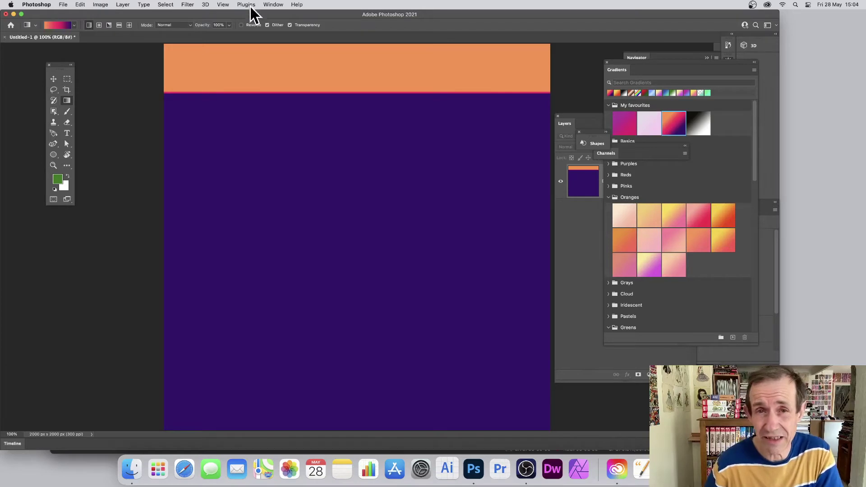
# Set the gradient blending mode to Difference and overlay five vertical gradients across the upper half of the canvas.
pyautogui.click(172, 25)
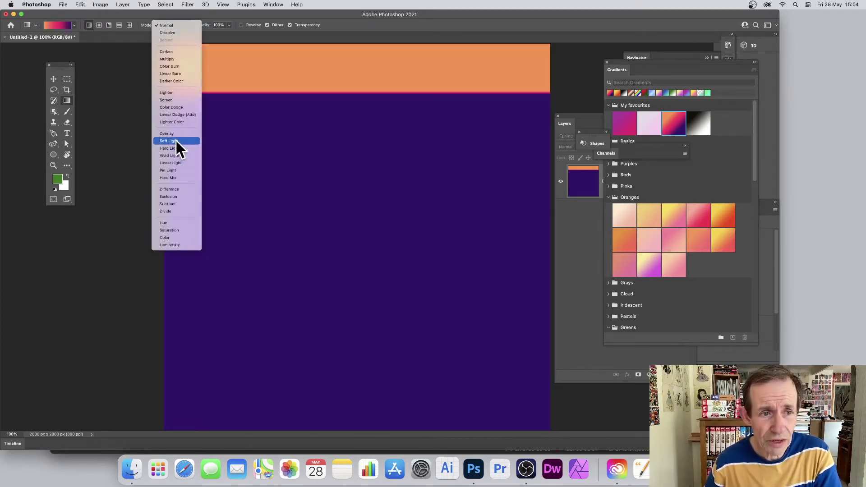
pyautogui.click(177, 190)
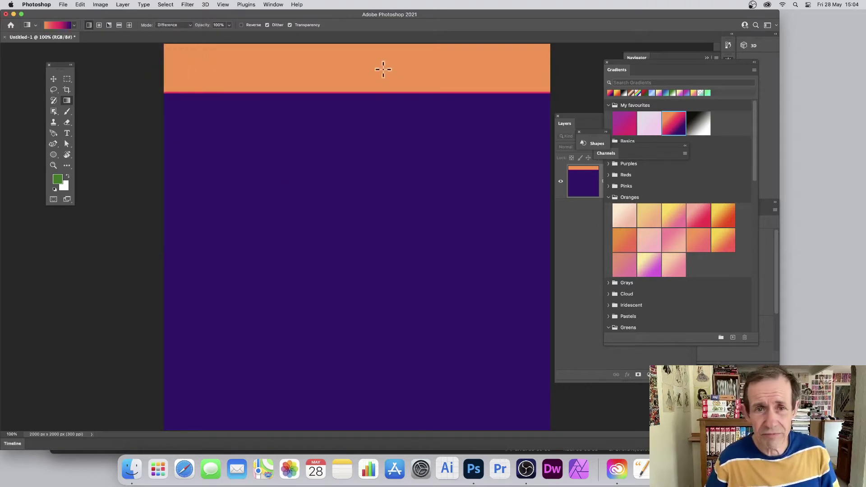
pyautogui.moveTo(374, 65); pyautogui.dragTo(374, 220)
pyautogui.moveTo(364, 77); pyautogui.dragTo(386, 143)
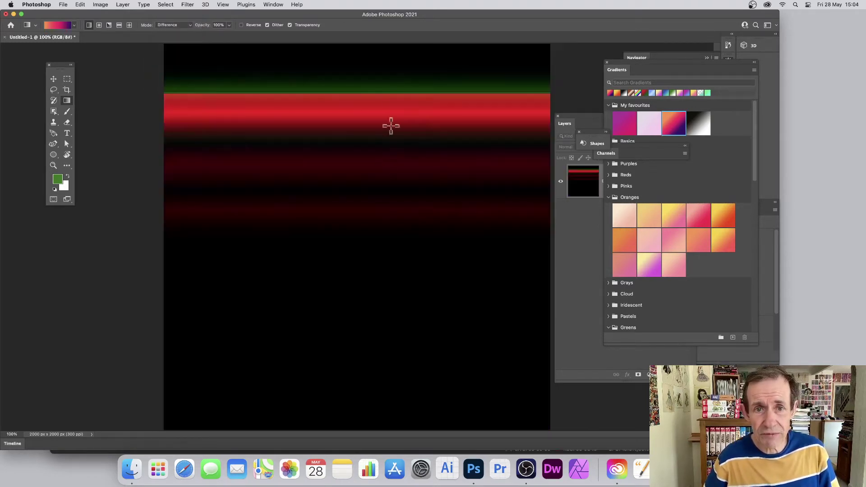
pyautogui.moveTo(376, 71); pyautogui.dragTo(370, 215)
pyautogui.moveTo(371, 64); pyautogui.dragTo(364, 225)
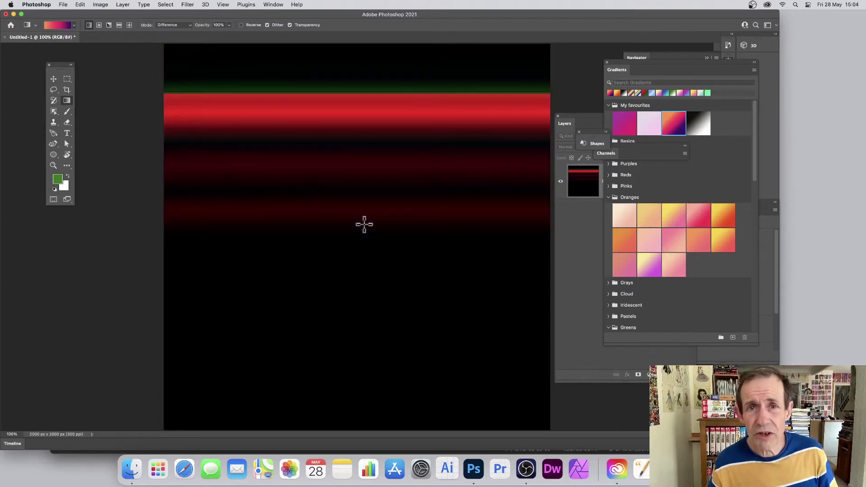
pyautogui.moveTo(370, 63); pyautogui.dragTo(369, 187)
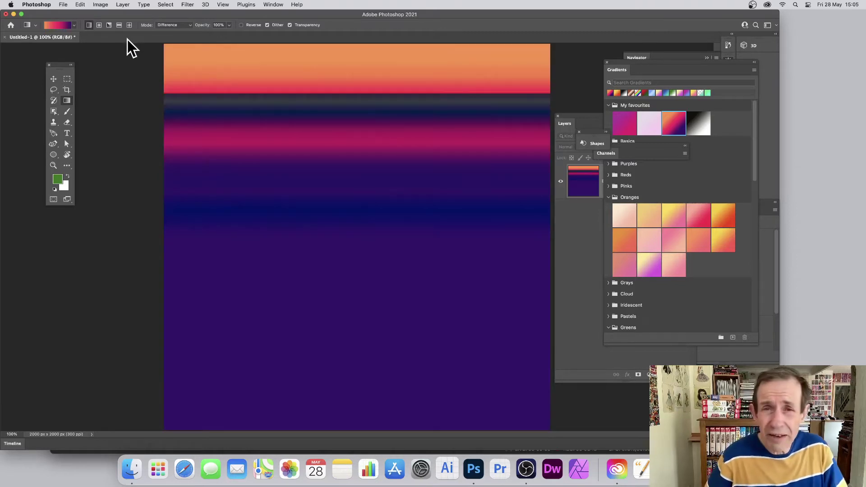
# Choose the Foreground to Background gradient from the Basics presets and overlay it vertically twice on the banded canvas.
pyautogui.click(69, 24)
pyautogui.click(266, 111)
pyautogui.click(275, 123)
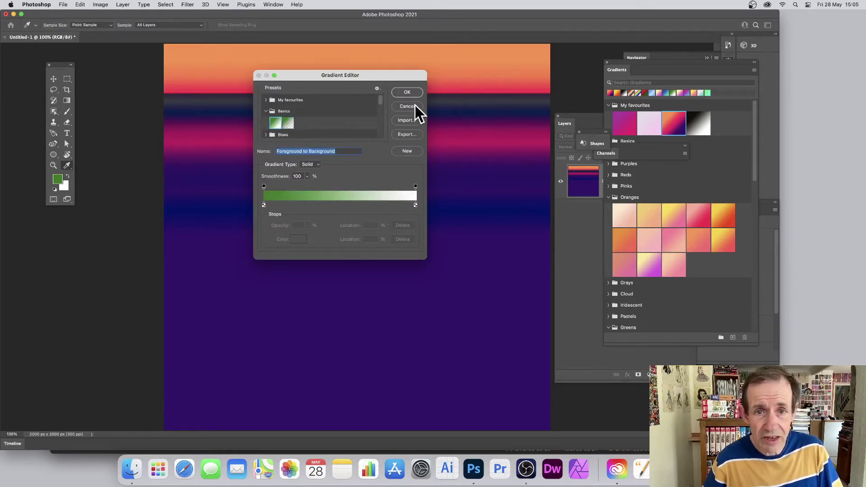
pyautogui.click(407, 93)
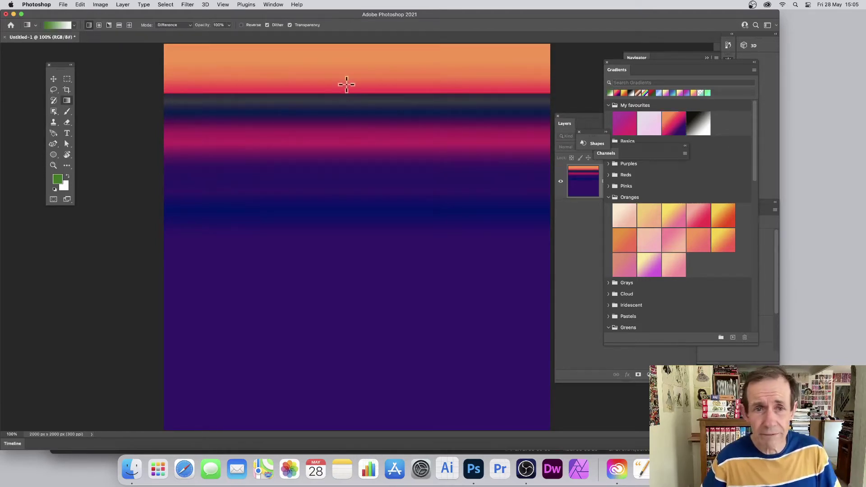
pyautogui.moveTo(349, 74); pyautogui.dragTo(350, 271)
pyautogui.moveTo(387, 58); pyautogui.dragTo(393, 142)
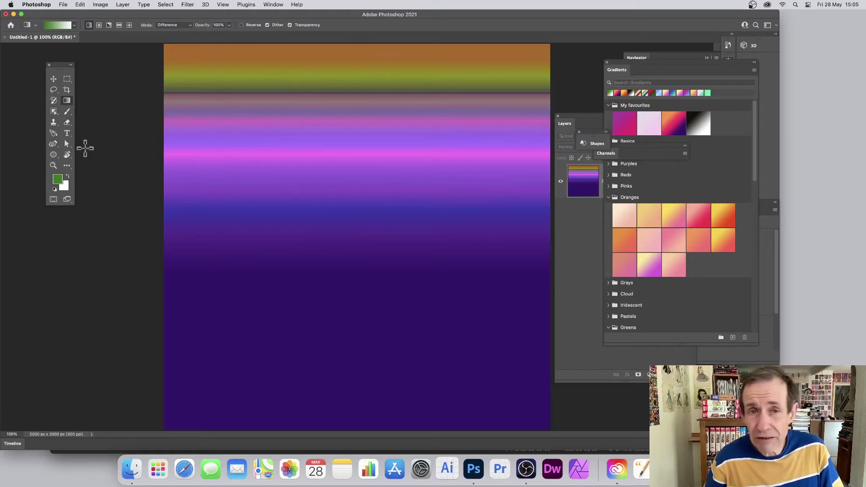
# Try shifting the image's hue to +101 with Hue/Saturation and undo the adjustment.
pyautogui.click(99, 4)
pyautogui.moveTo(98, 27)
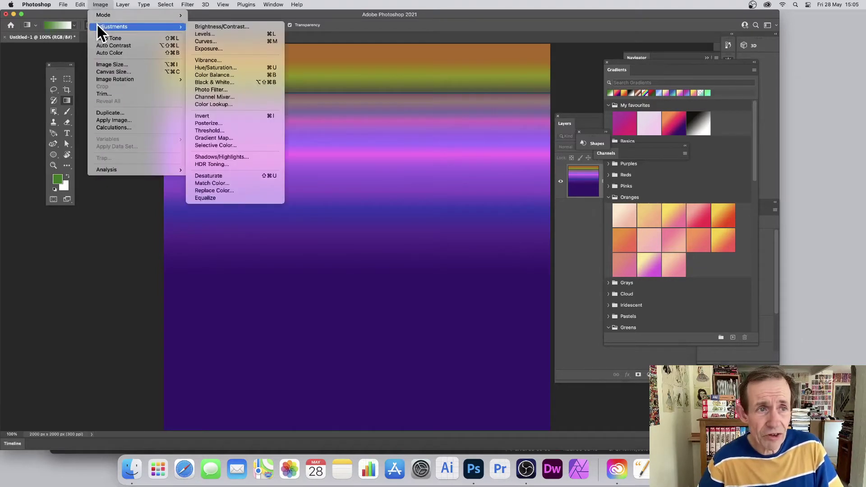
pyautogui.click(224, 68)
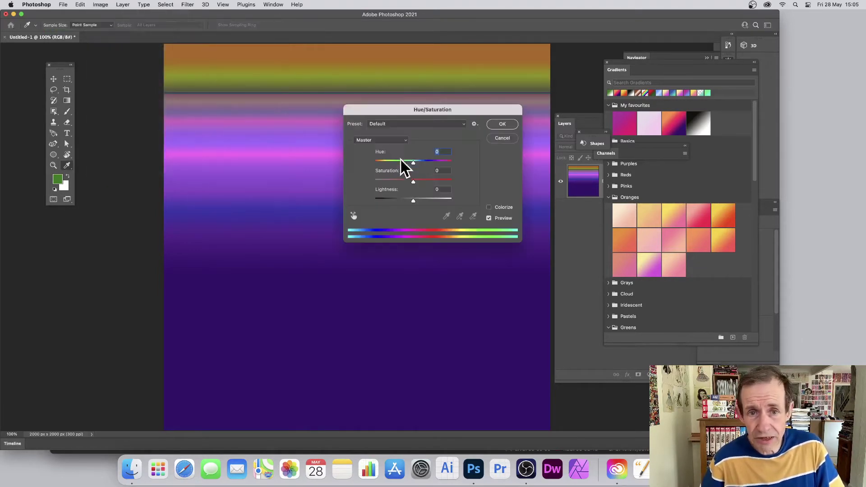
pyautogui.moveTo(419, 164); pyautogui.dragTo(447, 164)
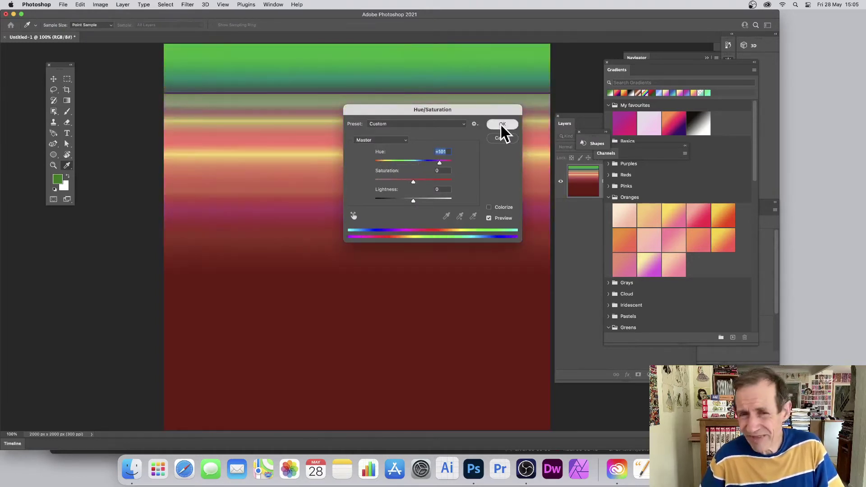
pyautogui.click(502, 124)
pyautogui.press('g')
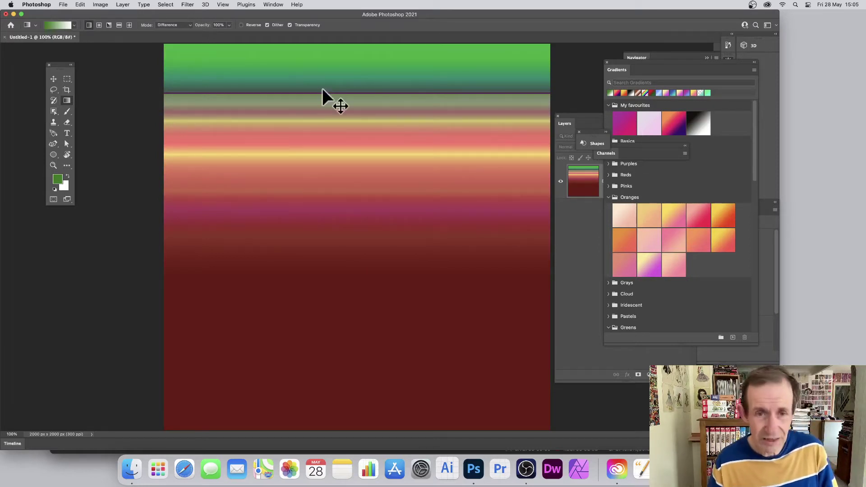
pyautogui.press('super+z')
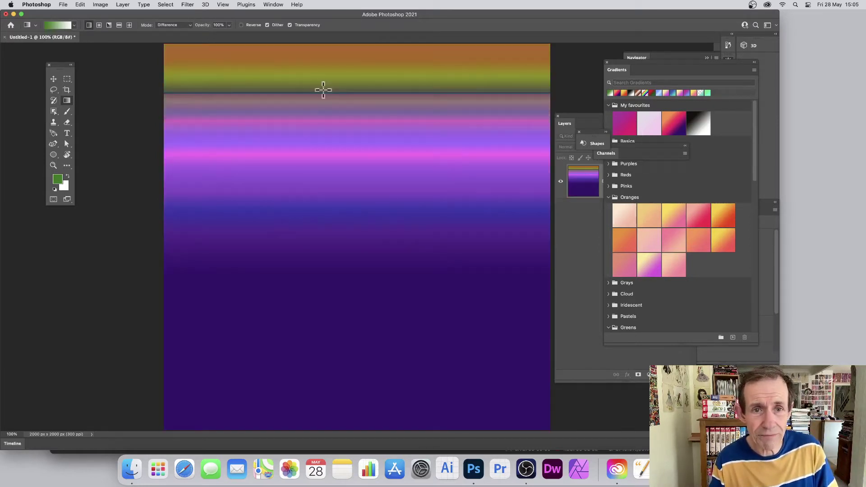
# Change the gradient type to Noise, lower the green channel's maximum slightly and set the roughness to 100%.
pyautogui.click(61, 27)
pyautogui.click(311, 165)
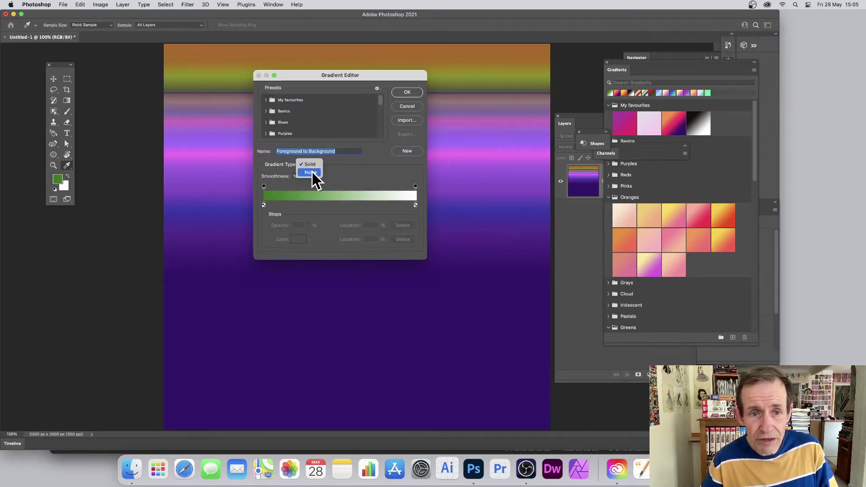
pyautogui.click(311, 173)
pyautogui.moveTo(344, 215)
pyautogui.mouseDown()
pyautogui.moveTo(329, 215)
pyautogui.moveTo(365, 225)
pyautogui.moveTo(303, 223)
pyautogui.moveTo(341, 217)
pyautogui.mouseUp()
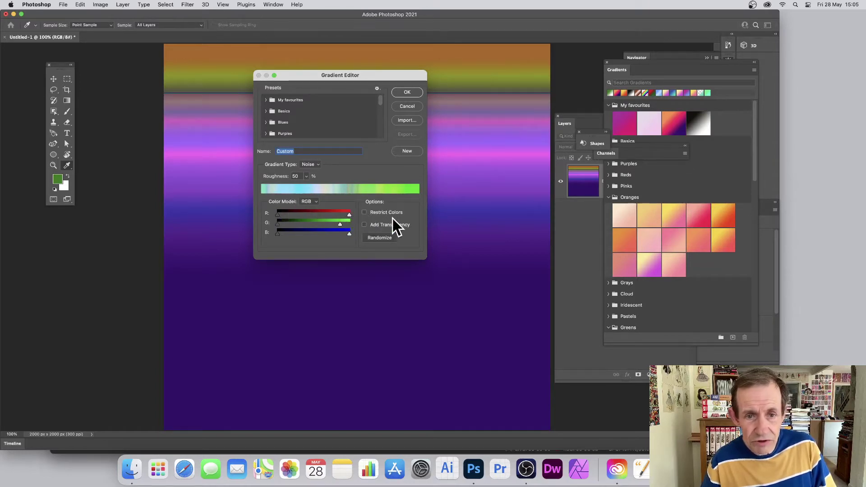
pyautogui.click(365, 212)
pyautogui.click(365, 214)
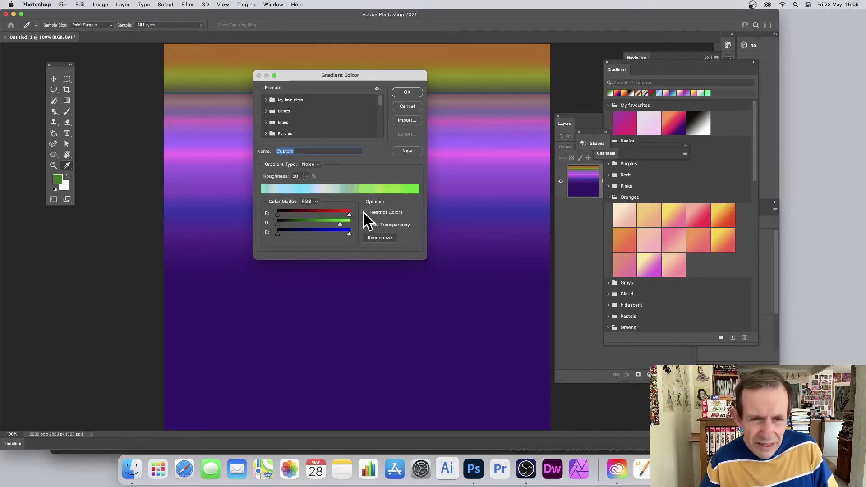
pyautogui.moveTo(307, 176); pyautogui.dragTo(335, 183)
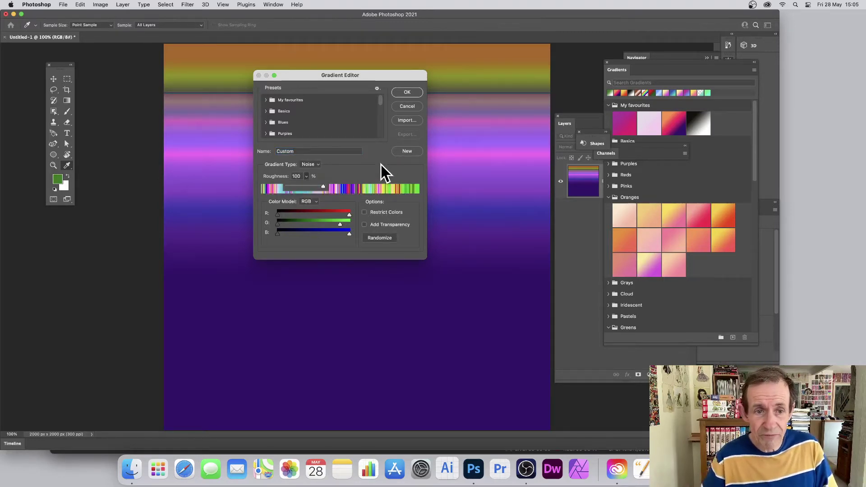
pyautogui.click(382, 163)
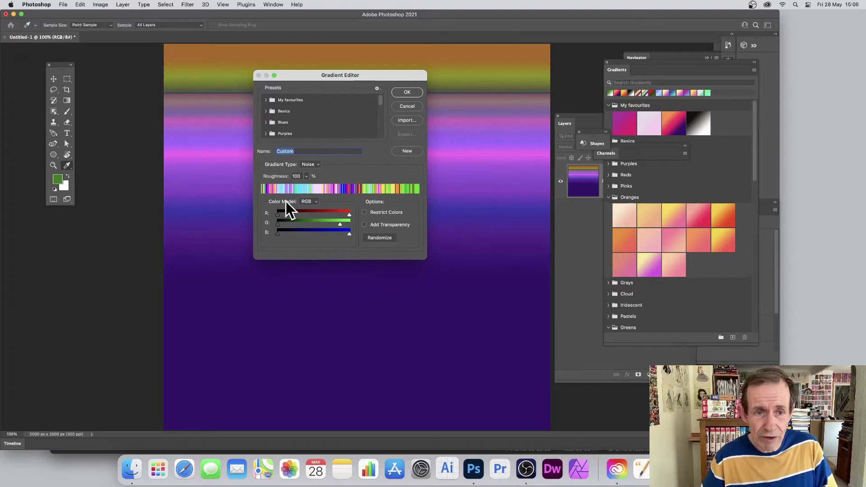
pyautogui.click(413, 94)
# Overlay the noise gradient vertically across most of the canvas to build dense horizontal stripes.
pyautogui.moveTo(364, 60); pyautogui.dragTo(367, 299)
pyautogui.moveTo(332, 140); pyautogui.dragTo(354, 167)
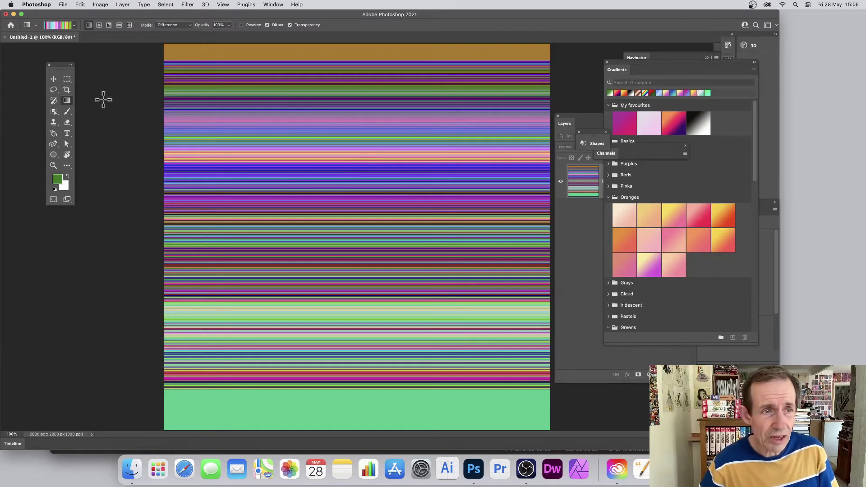
# Make a tall rectangular marquee selection over the striped area in the left part of the canvas.
pyautogui.click(66, 80)
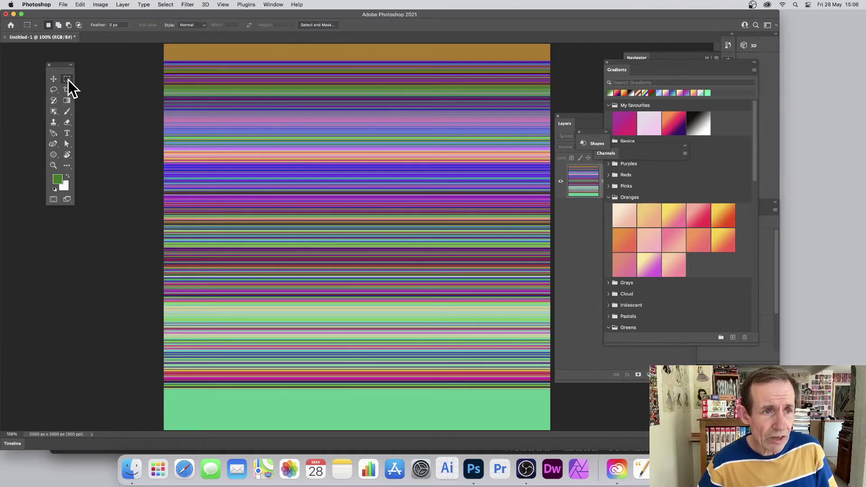
pyautogui.moveTo(229, 66); pyautogui.dragTo(261, 371)
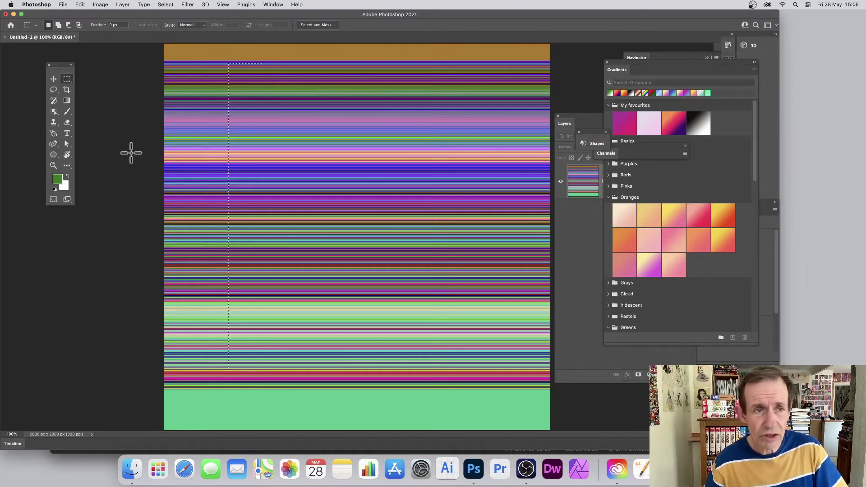
# Paste the selected striped strip onto new layers and spread its copies across the canvas at staggered heights.
pyautogui.click(82, 5)
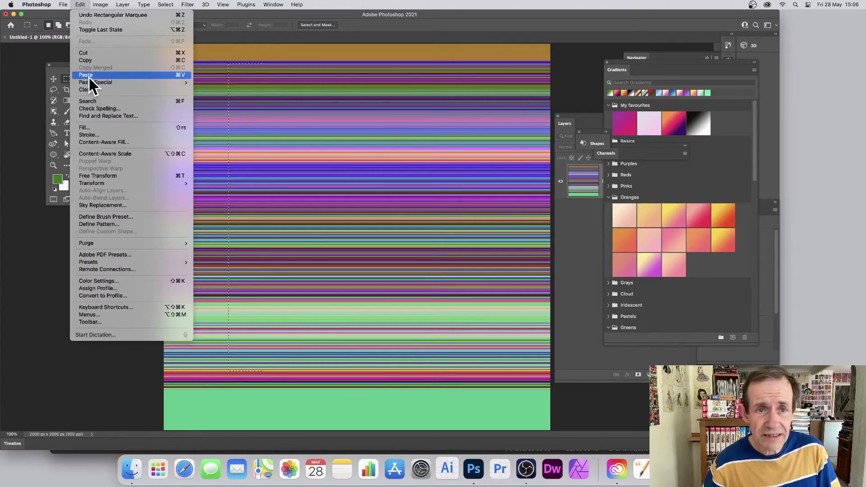
pyautogui.click(392, 27)
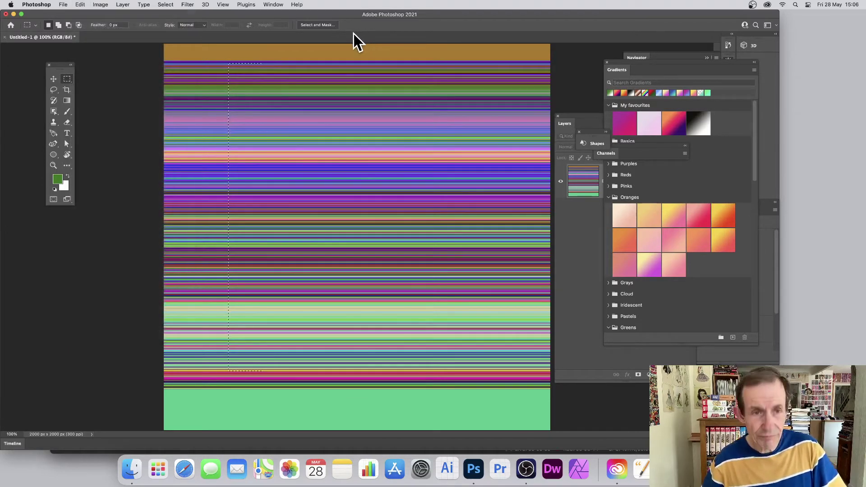
pyautogui.press('super+v')
pyautogui.click(53, 79)
pyautogui.moveTo(265, 147); pyautogui.dragTo(450, 138)
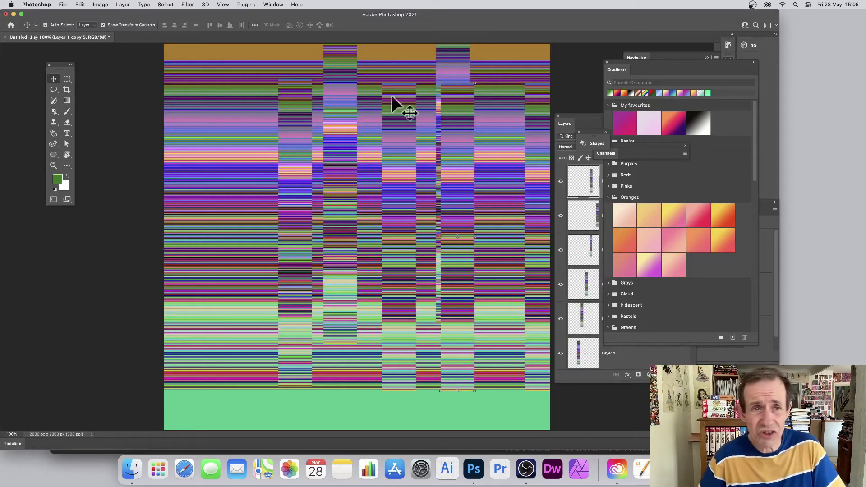
# Add a Multiply drop shadow to the active strip layer, offset below and to the right of the strip.
pyautogui.click(122, 4)
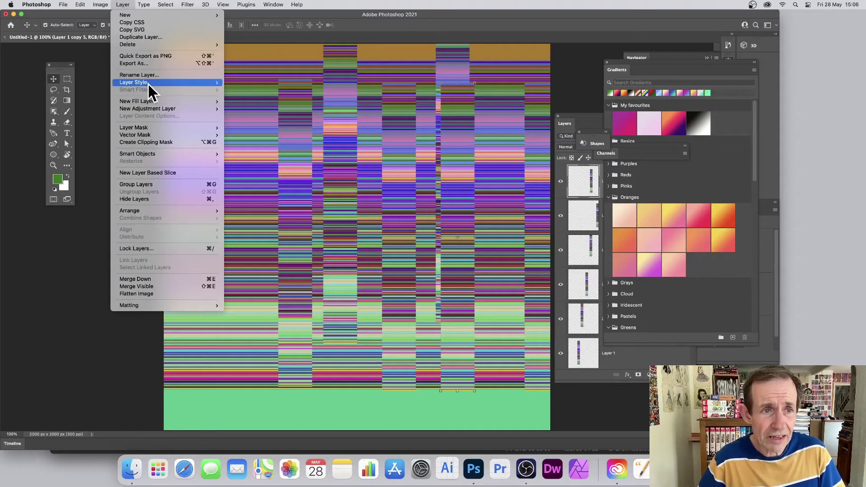
pyautogui.moveTo(148, 84)
pyautogui.click(255, 159)
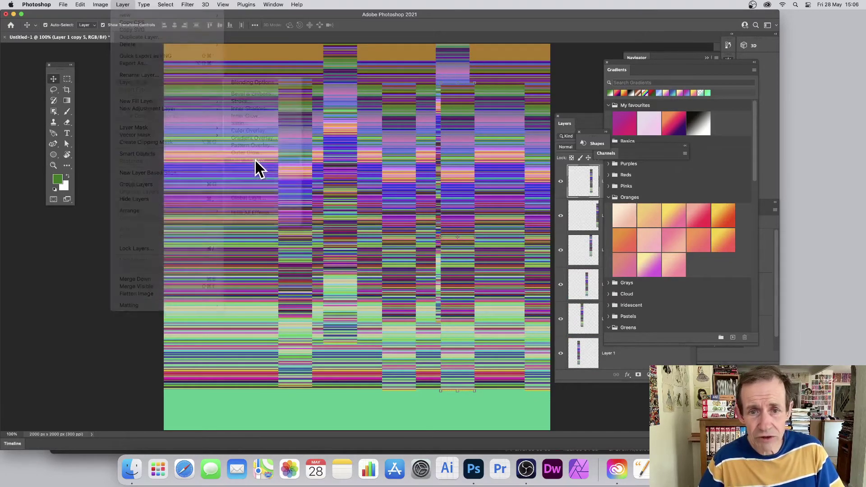
pyautogui.moveTo(485, 403); pyautogui.dragTo(490, 403)
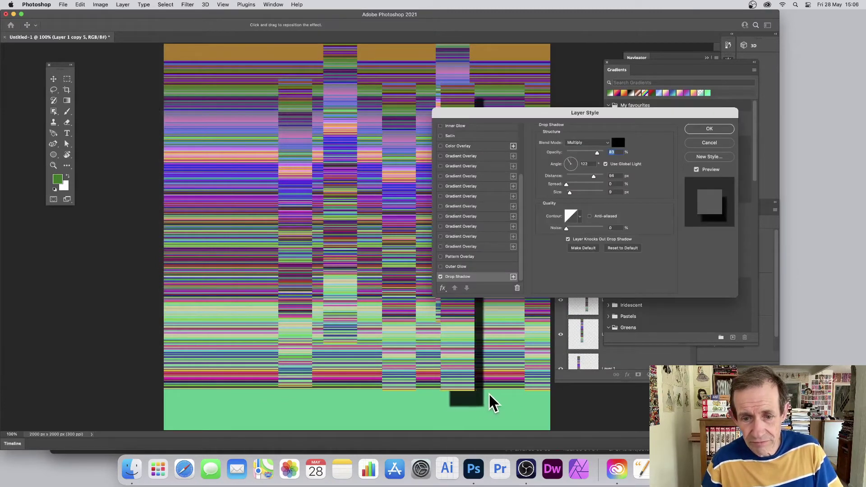
pyautogui.click(709, 129)
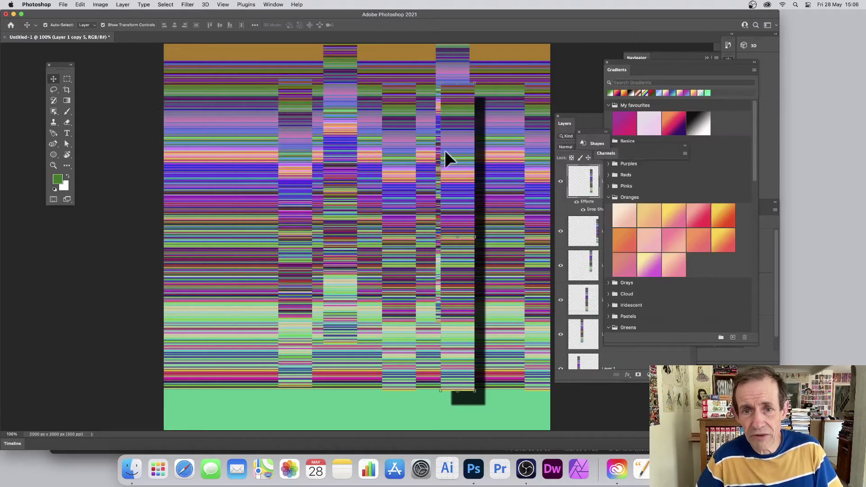
# Place several copies of the shadowed strip at staggered positions across the canvas and flatten the image.
pyautogui.moveTo(459, 129); pyautogui.dragTo(408, 110)
pyautogui.moveTo(409, 111); pyautogui.dragTo(495, 162)
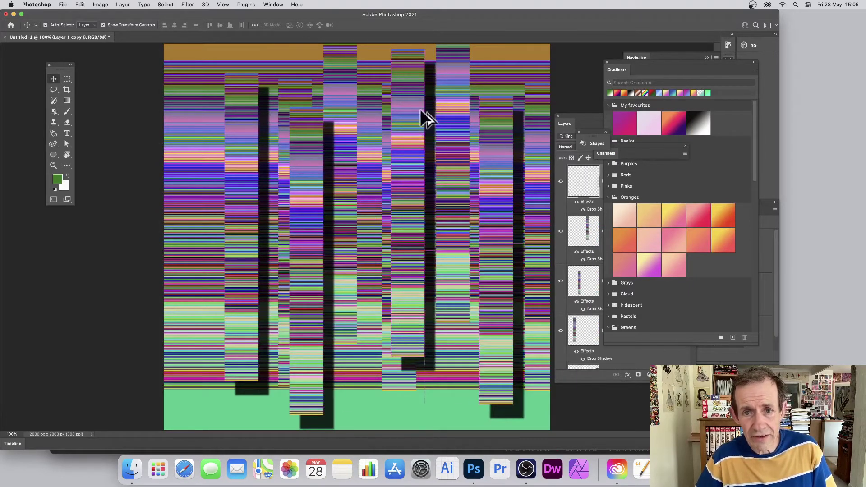
pyautogui.click(123, 5)
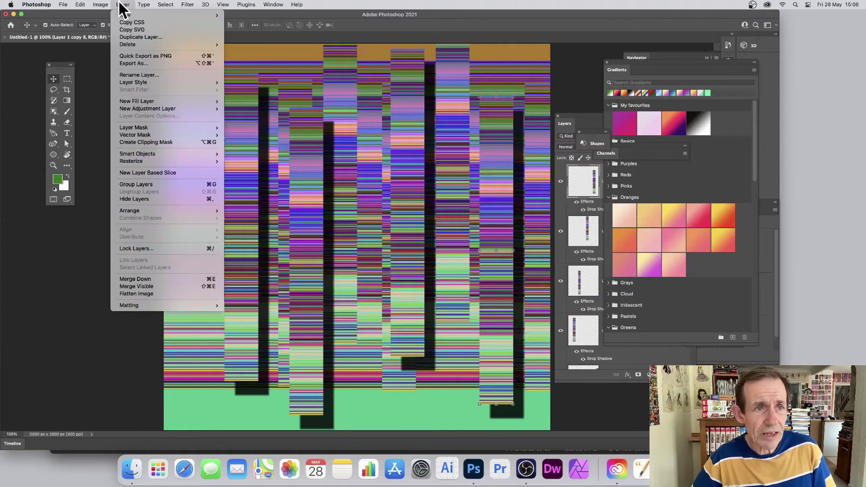
pyautogui.click(159, 294)
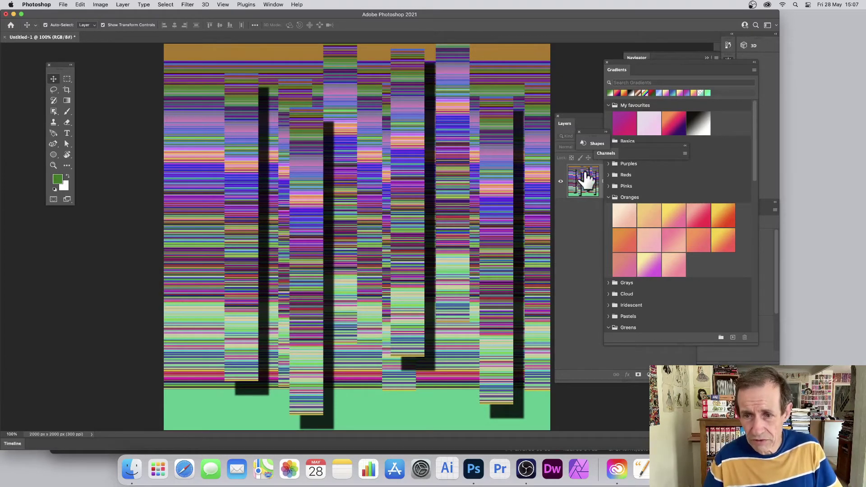
# Fill the entire canvas with white in Normal mode at 100% opacity.
pyautogui.click(81, 5)
pyautogui.click(84, 128)
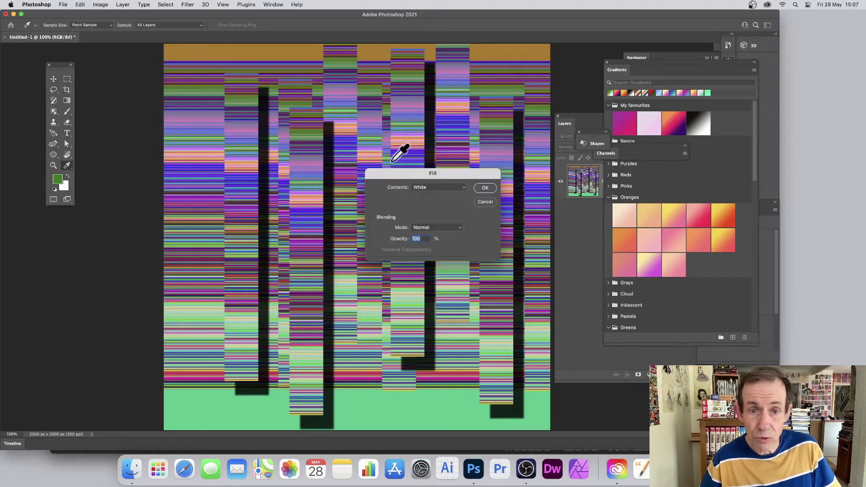
pyautogui.click(486, 188)
pyautogui.press('v')
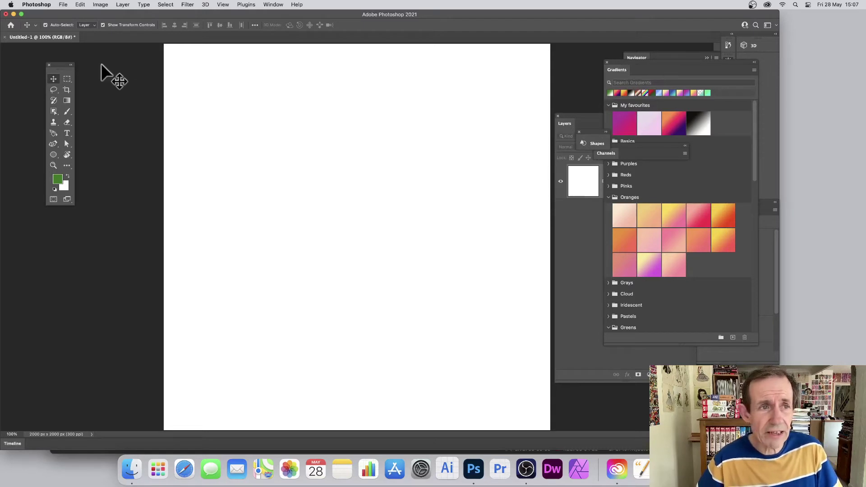
# Apply the orange-to-purple favourites preset to the canvas as a gradient fill layer and replace it with the yellow-to-red Oranges preset.
pyautogui.moveTo(621, 68); pyautogui.dragTo(483, 70)
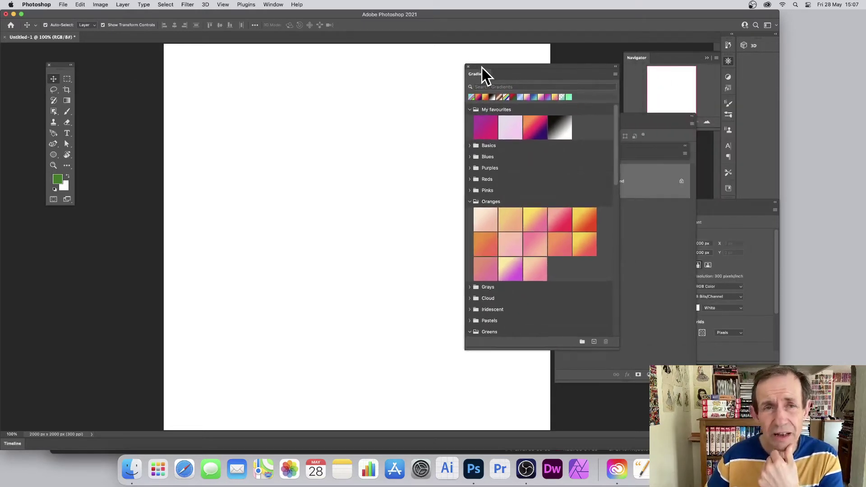
pyautogui.click(614, 75)
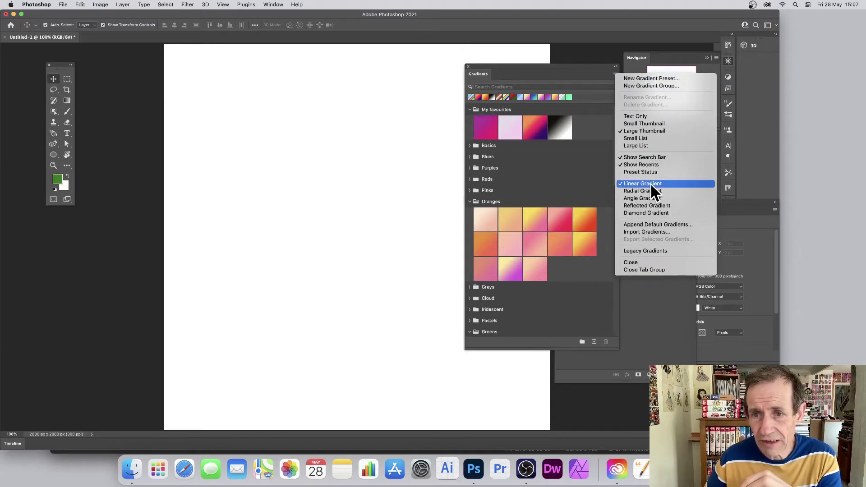
pyautogui.click(537, 127)
pyautogui.moveTo(537, 127); pyautogui.dragTo(337, 155)
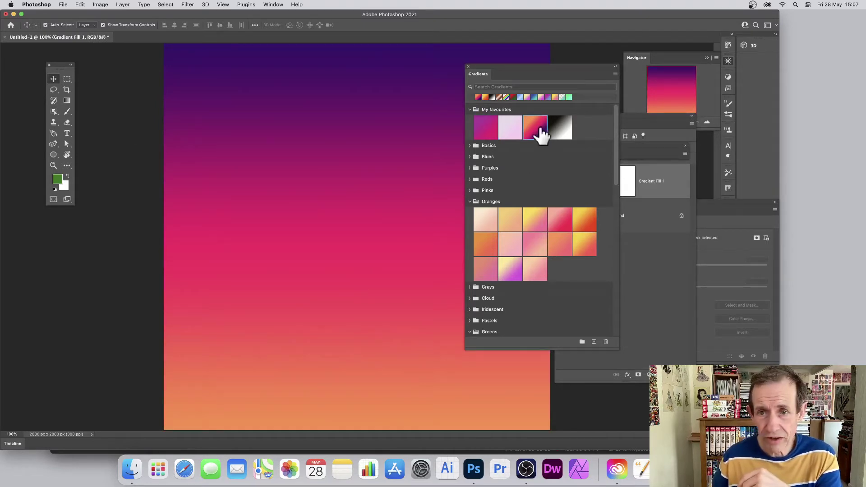
pyautogui.moveTo(586, 228); pyautogui.dragTo(357, 176)
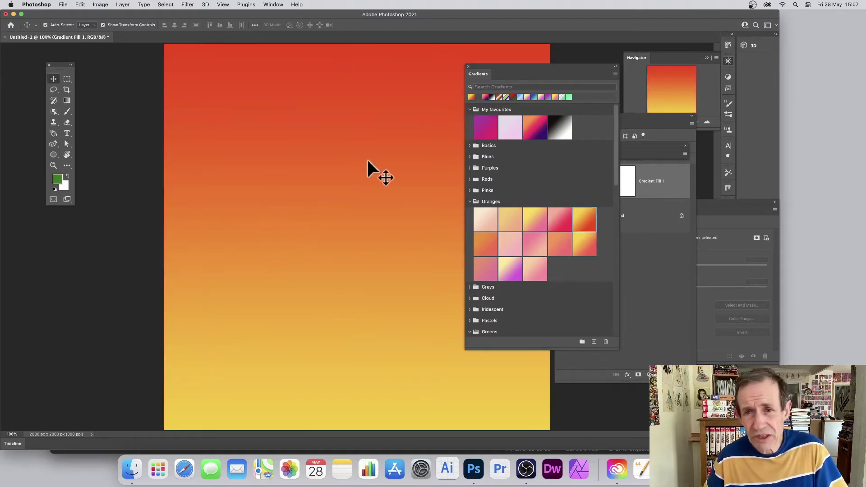
# Set the angle of the gradient fill layer to -90°.
pyautogui.moveTo(518, 66); pyautogui.dragTo(722, 127)
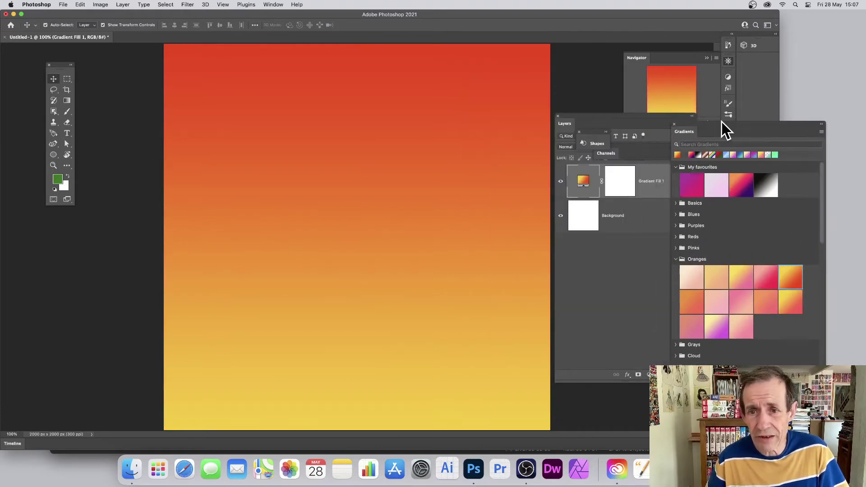
pyautogui.doubleClick(584, 180)
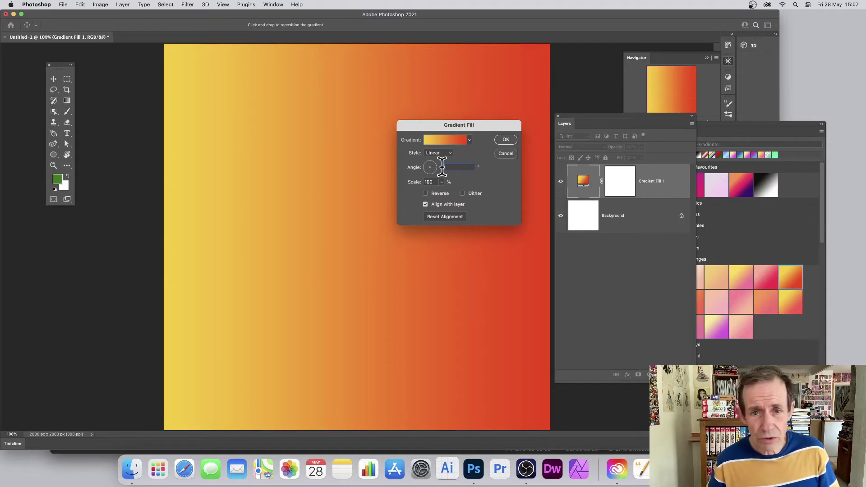
pyautogui.write('-90')
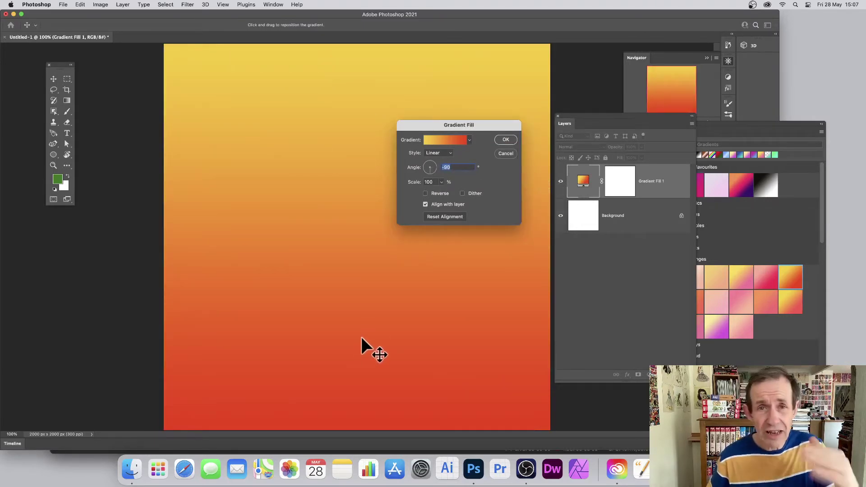
pyautogui.click(504, 141)
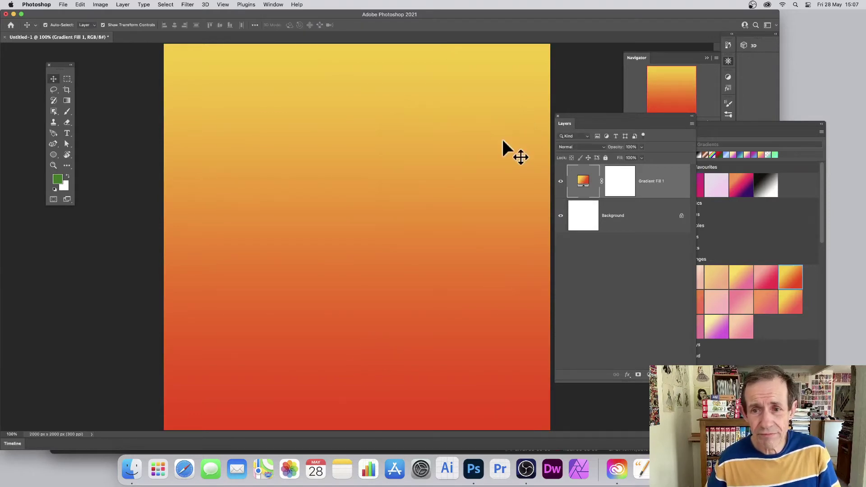
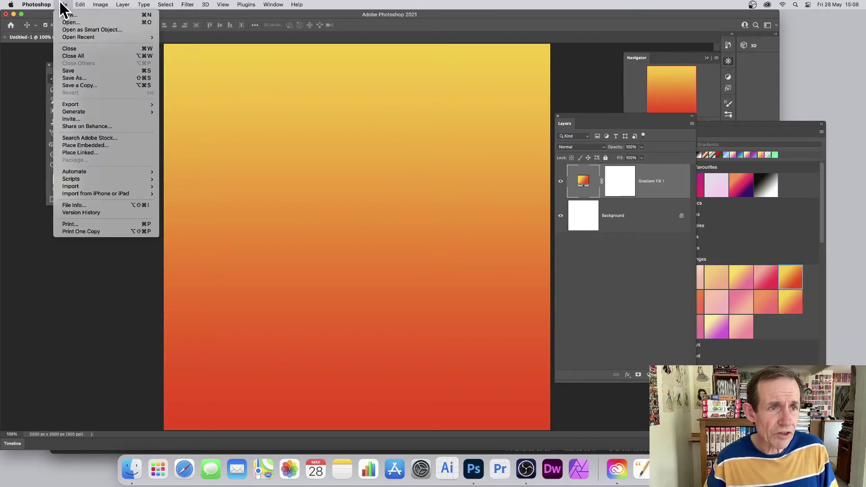
pyautogui.moveTo(69, 37)
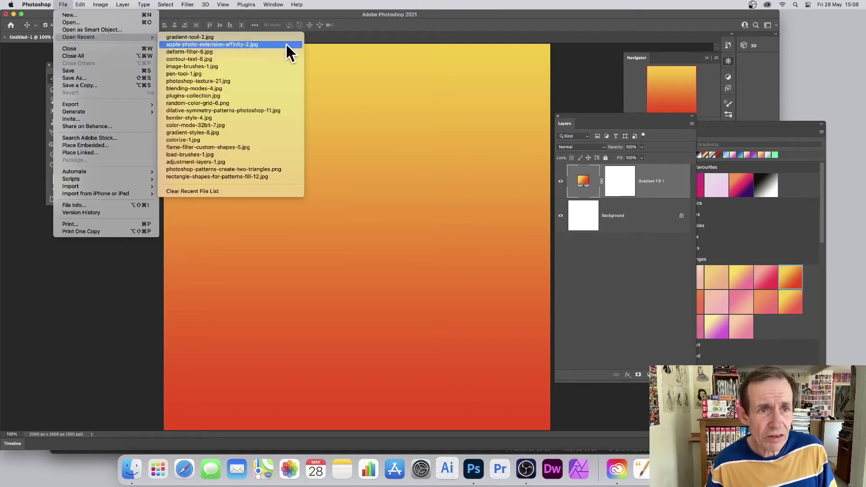
pyautogui.click(464, 105)
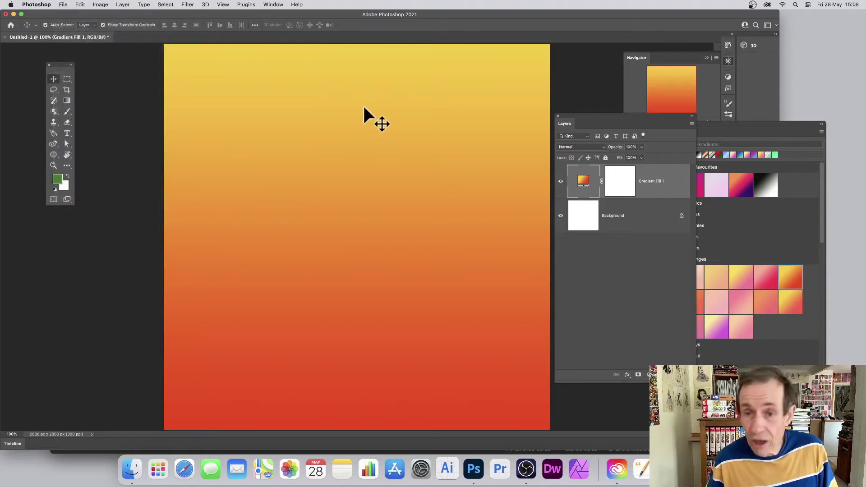
# Draw six tall green ellipses across the gradient, the largest about 330 by 1400 px, and flatten the image.
pyautogui.click(53, 155)
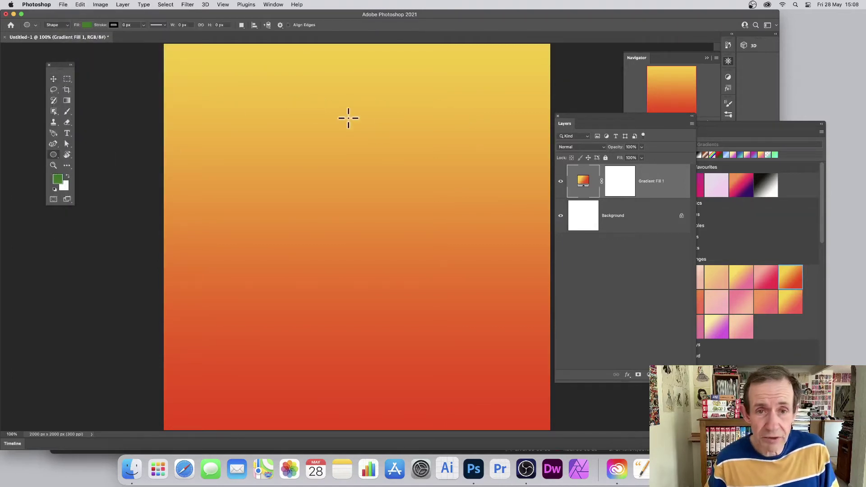
pyautogui.moveTo(319, 80); pyautogui.dragTo(382, 351)
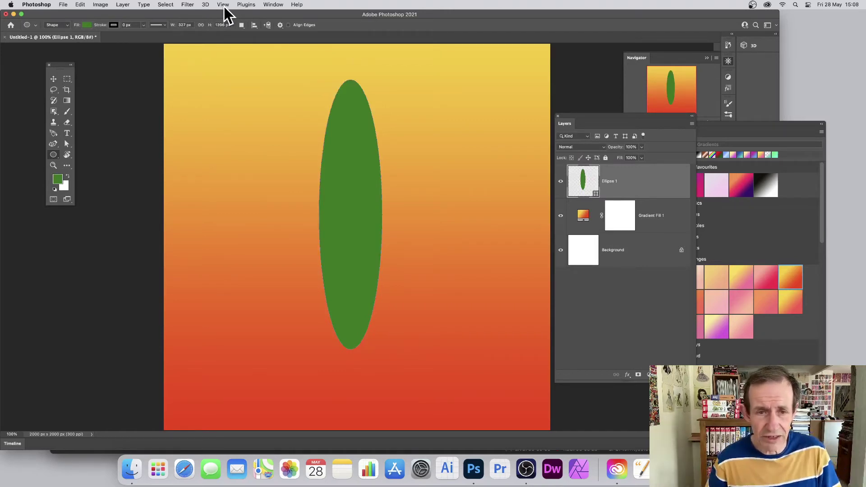
pyautogui.moveTo(273, 87); pyautogui.dragTo(293, 268)
pyautogui.moveTo(399, 109); pyautogui.dragTo(438, 238)
pyautogui.moveTo(454, 116); pyautogui.dragTo(499, 262)
pyautogui.moveTo(516, 107); pyautogui.dragTo(542, 255)
pyautogui.moveTo(225, 140); pyautogui.dragTo(256, 251)
pyautogui.click(123, 5)
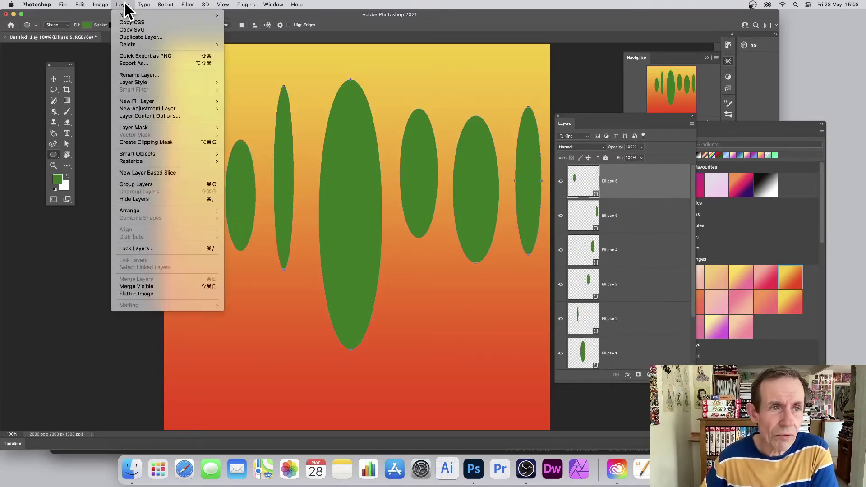
pyautogui.click(151, 295)
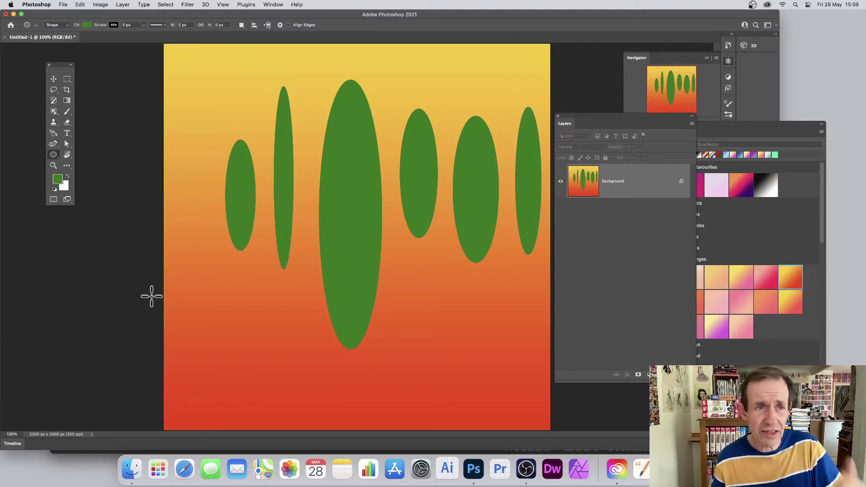
# Try overlaying the yellow-to-red gradient vertically in Difference mode and undo it.
pyautogui.click(67, 100)
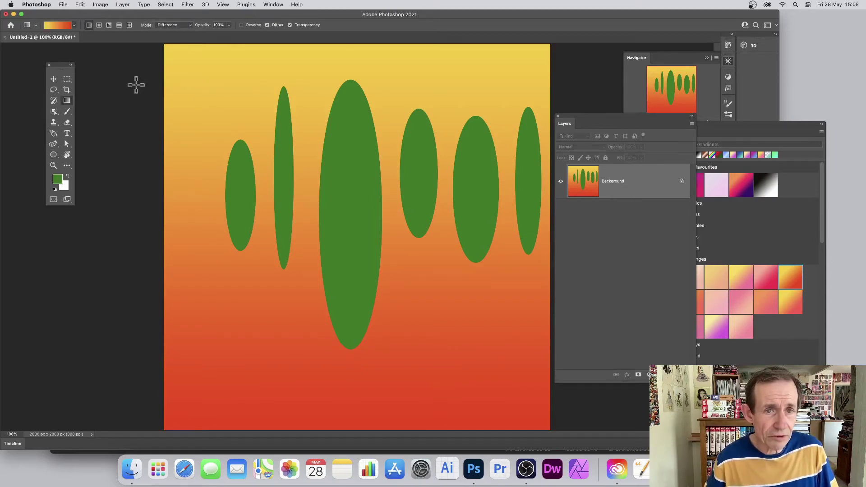
pyautogui.moveTo(349, 58); pyautogui.dragTo(358, 256)
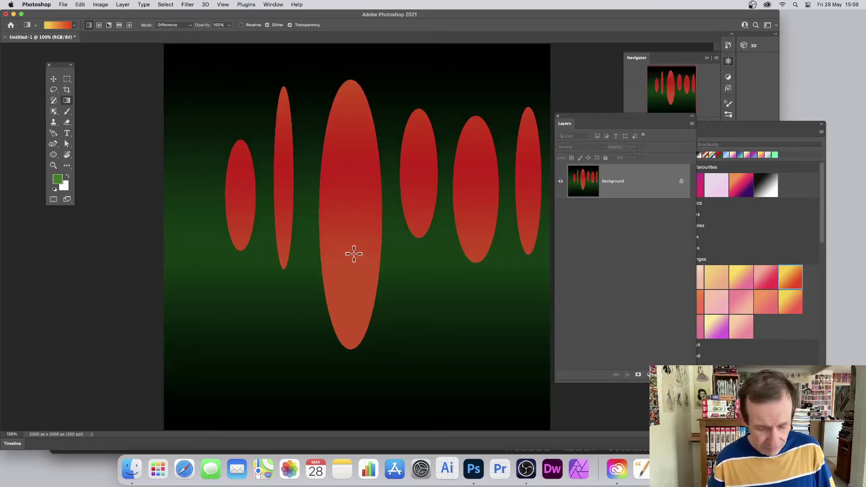
pyautogui.press('super+z')
# Set the Gradient tool's mode to Normal, try a vertical yellow-to-red gradient over the ellipses and undo it.
pyautogui.click(173, 25)
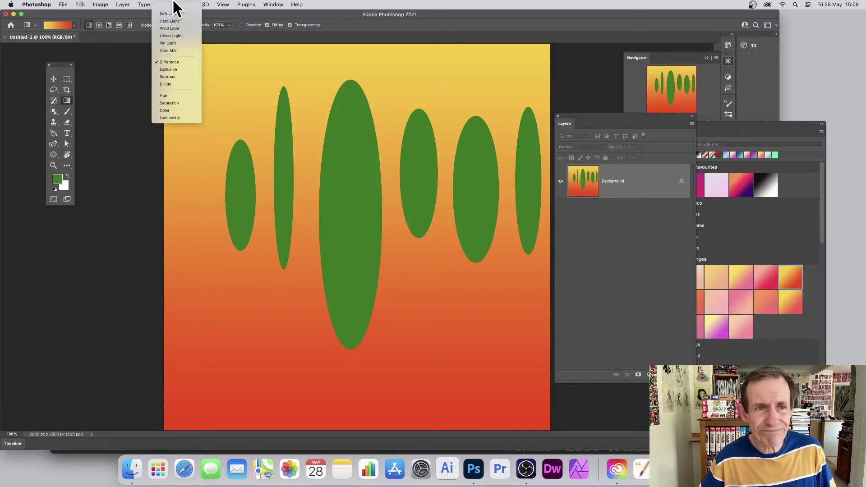
pyautogui.click(173, 14)
pyautogui.moveTo(367, 67); pyautogui.dragTo(373, 227)
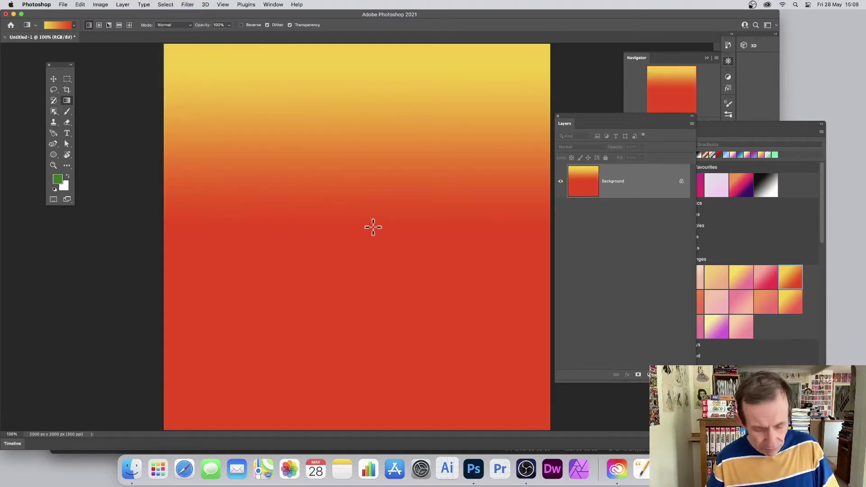
pyautogui.press('super+z')
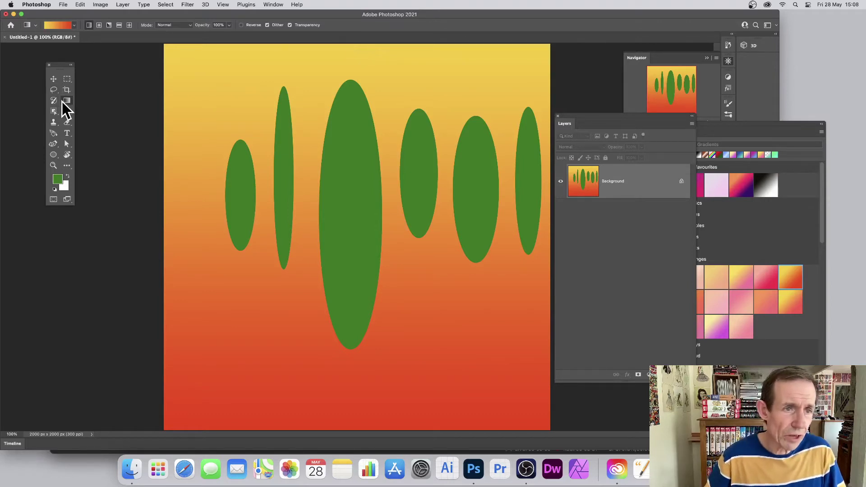
# Edit the yellow-to-red gradient so the opacity stop at the yellow end is 0%, fading from transparent to red.
pyautogui.click(61, 25)
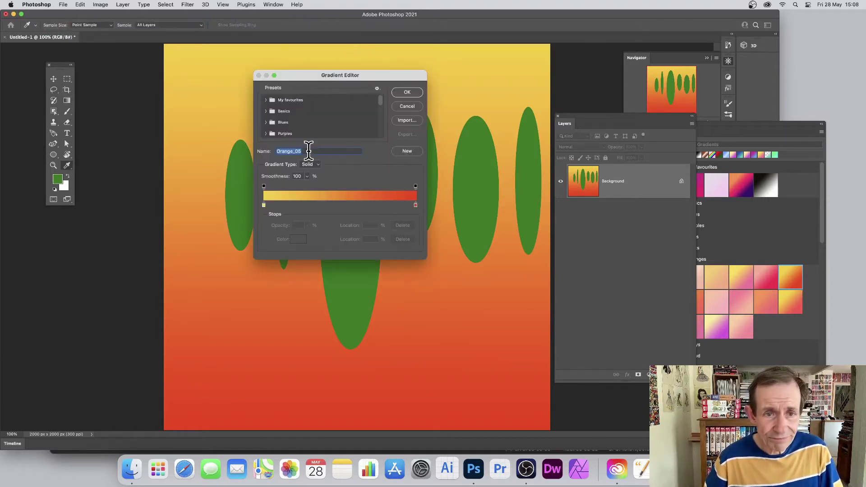
pyautogui.click(264, 186)
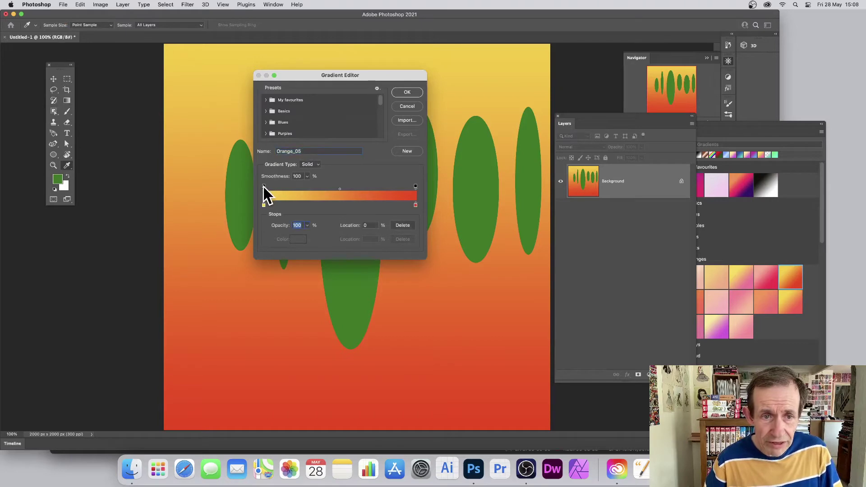
pyautogui.click(258, 187)
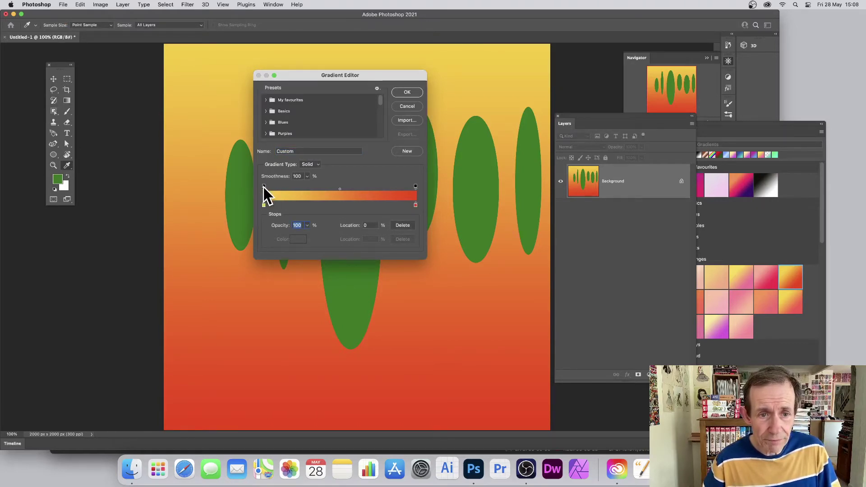
pyautogui.click(306, 225)
pyautogui.moveTo(286, 234); pyautogui.dragTo(248, 234)
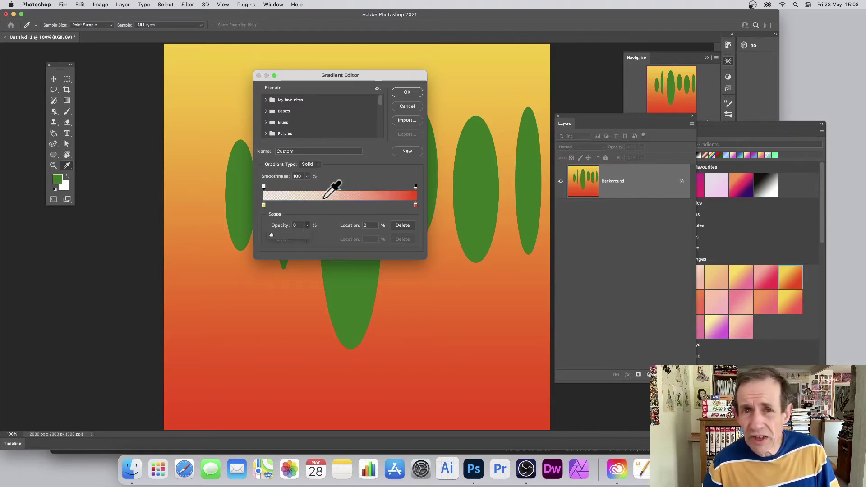
pyautogui.click(404, 92)
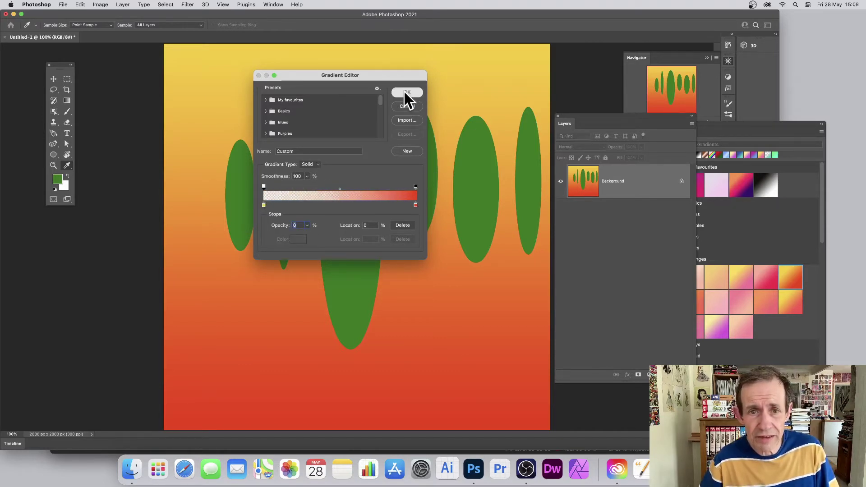
pyautogui.click(403, 91)
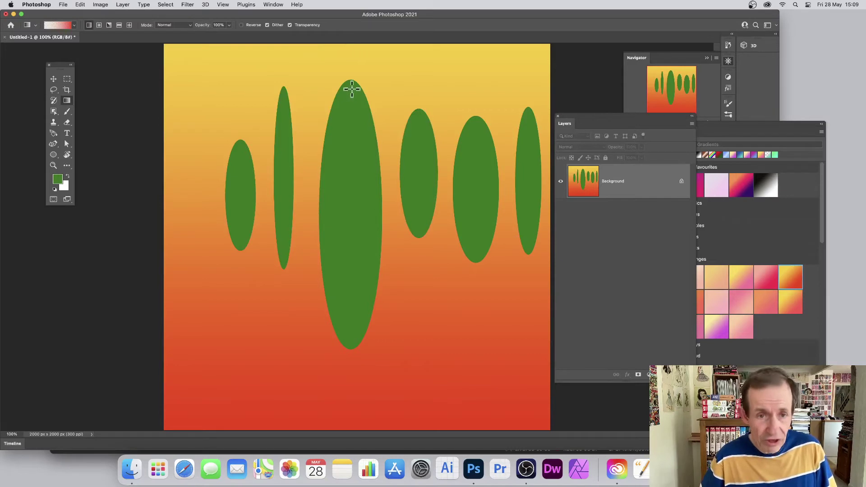
# Try a downward transparent-to-red gradient over the ellipses and undo it together with the flattening.
pyautogui.moveTo(351, 88); pyautogui.dragTo(343, 212)
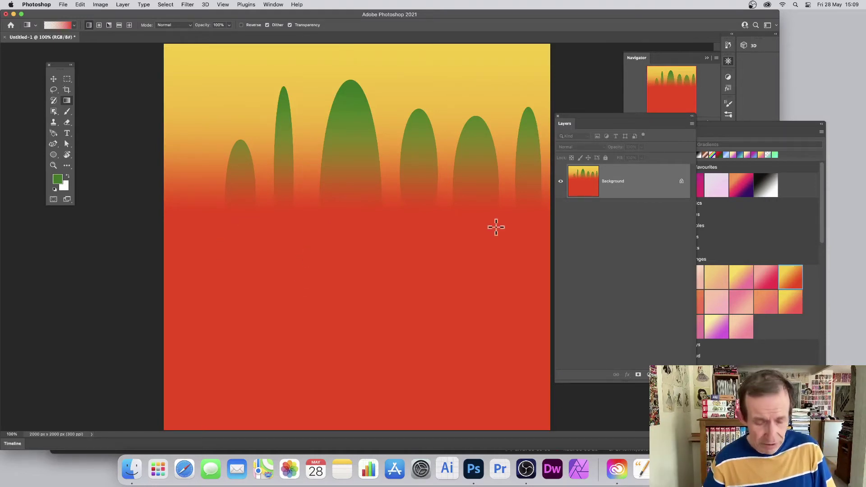
pyautogui.press('super+z')
pyautogui.press('super+z')
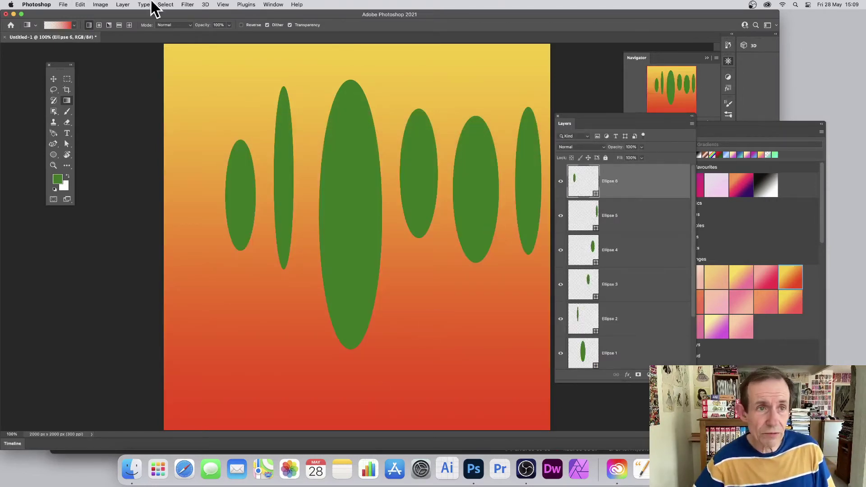
# Flatten the image again, then try an upward transparent-to-red gradient over the ellipses and undo it.
pyautogui.click(128, 7)
pyautogui.click(170, 294)
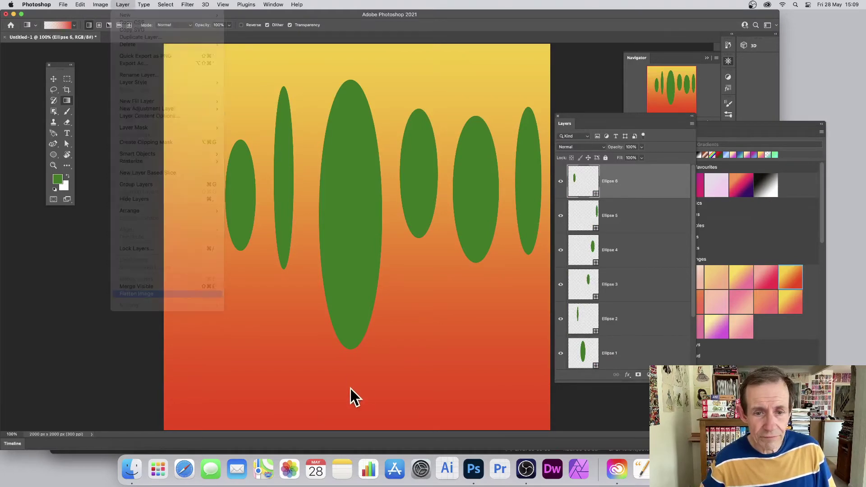
pyautogui.moveTo(351, 381); pyautogui.dragTo(358, 185)
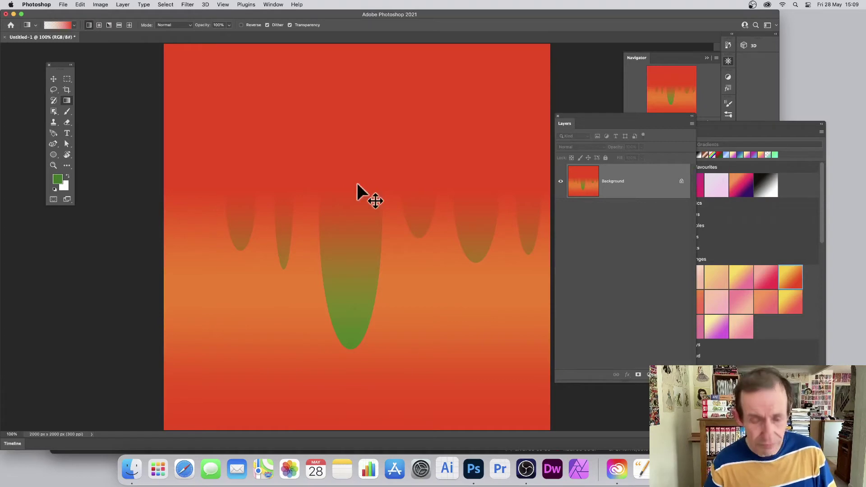
pyautogui.press('super+z')
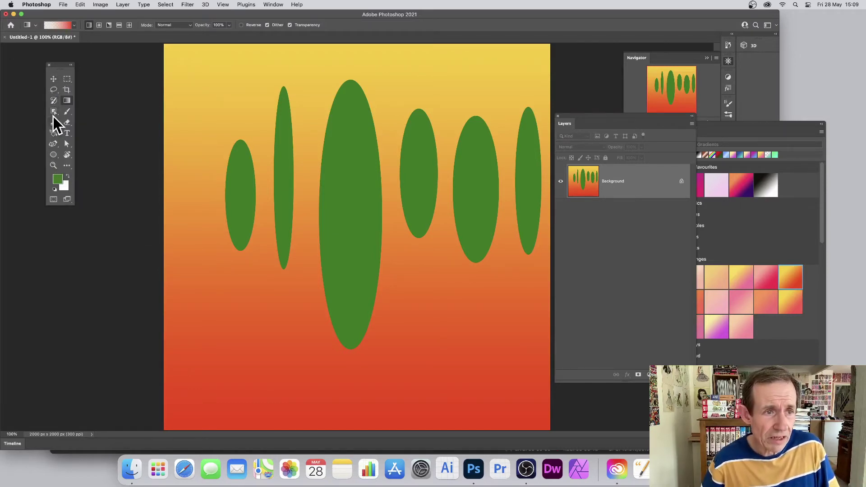
# Draw a tall green rectangle about 333 by 1379 px beside the largest ellipse with the Rectangle tool.
pyautogui.click(53, 154)
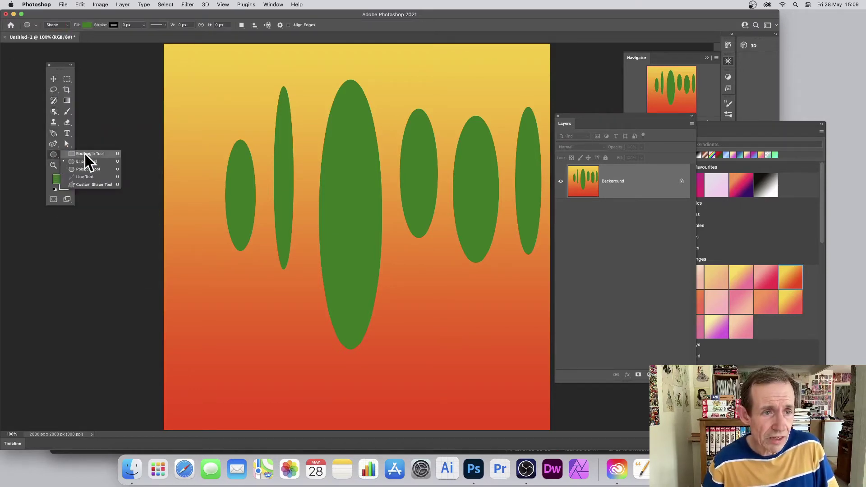
pyautogui.click(86, 155)
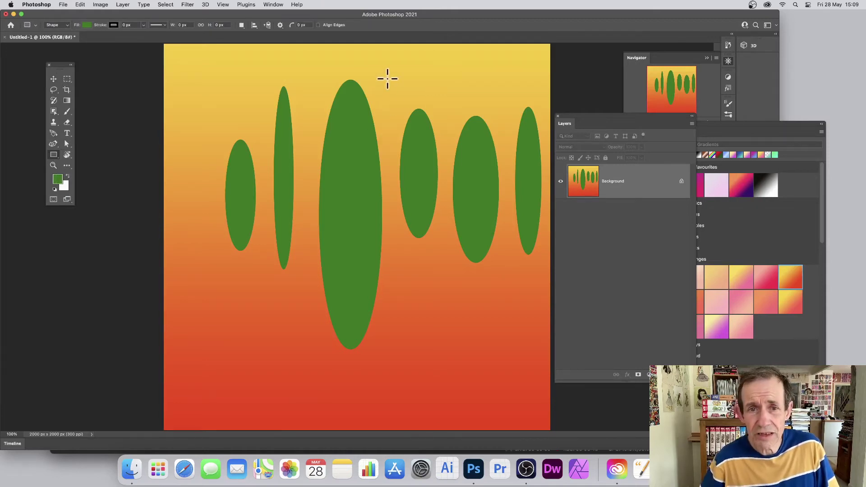
pyautogui.moveTo(387, 78); pyautogui.dragTo(425, 326)
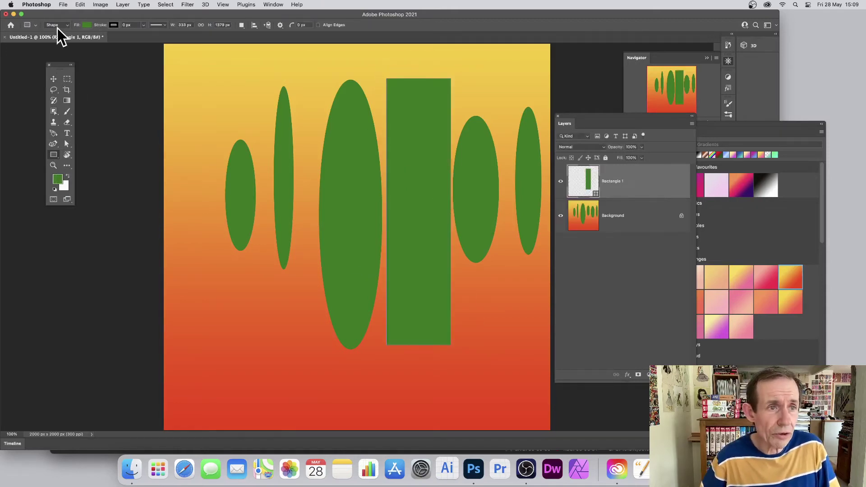
# Change the rectangle's fill to a black-to-white gradient, keeping the Linear style.
pyautogui.click(86, 26)
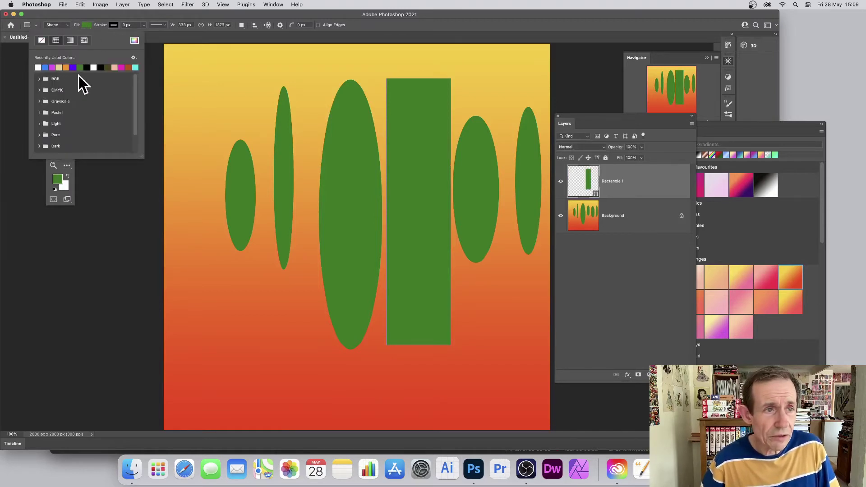
pyautogui.click(70, 41)
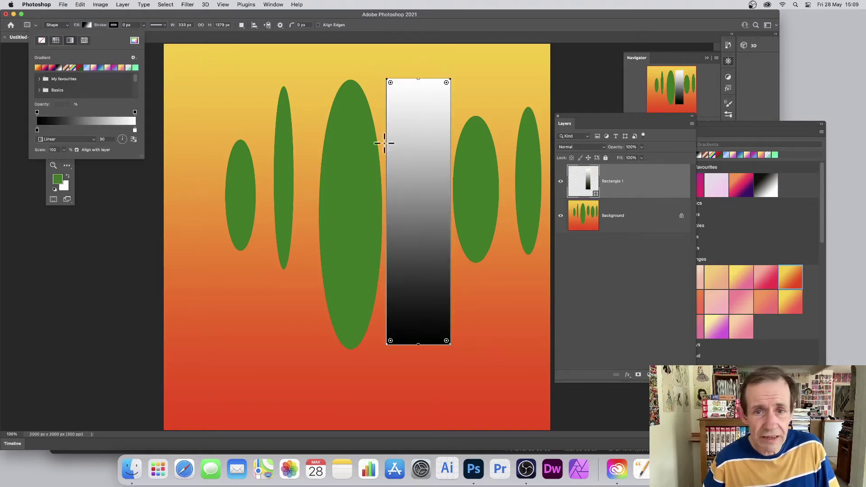
pyautogui.click(67, 141)
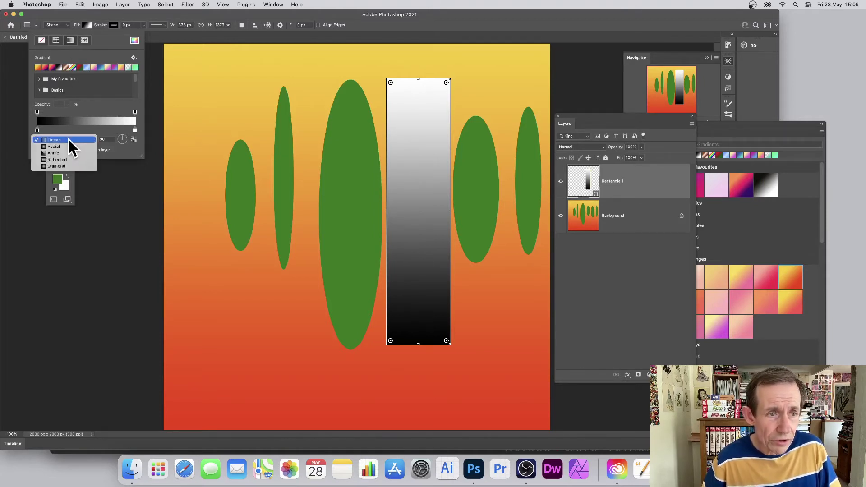
pyautogui.click(124, 135)
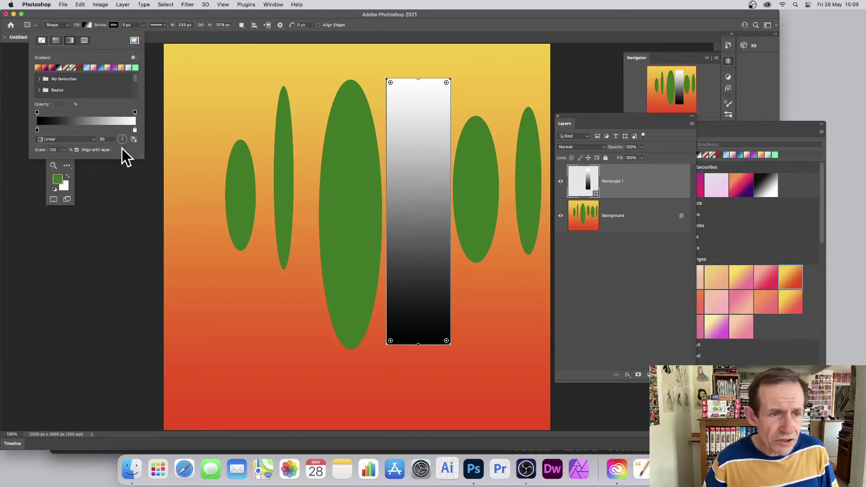
# Try other angles for the rectangle's gradient fill and set the angle back to 90°.
pyautogui.moveTo(125, 139); pyautogui.dragTo(433, 79)
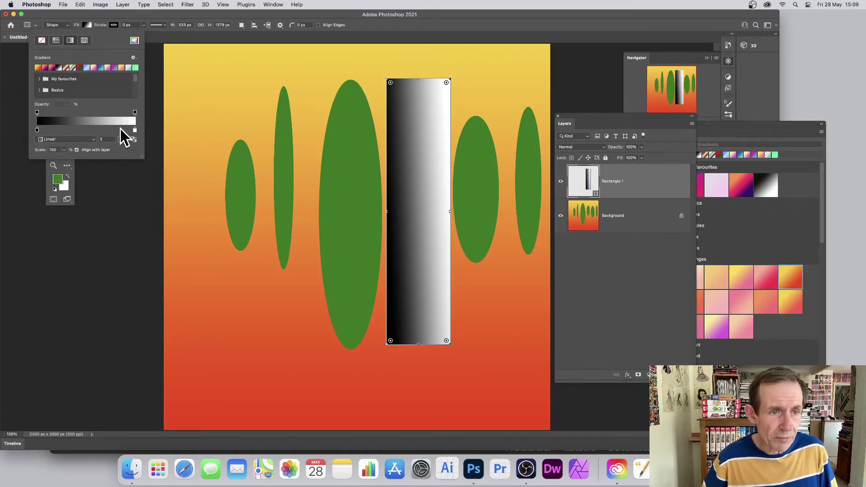
pyautogui.click(120, 131)
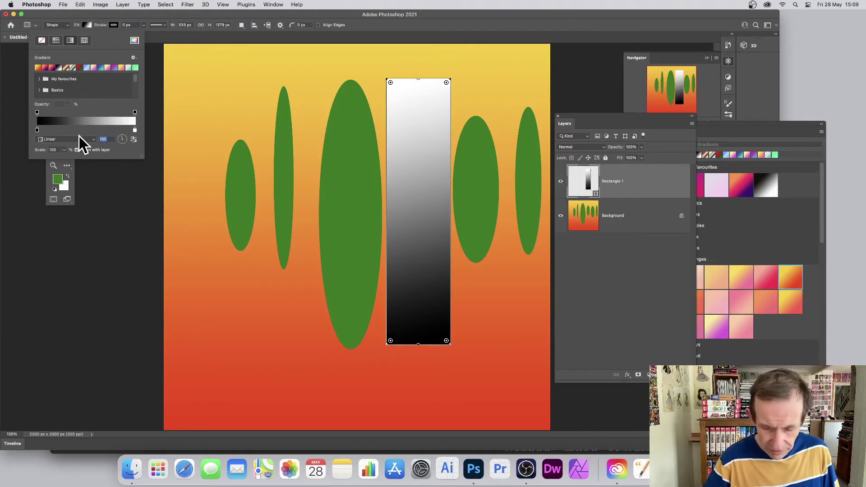
pyautogui.write('90')
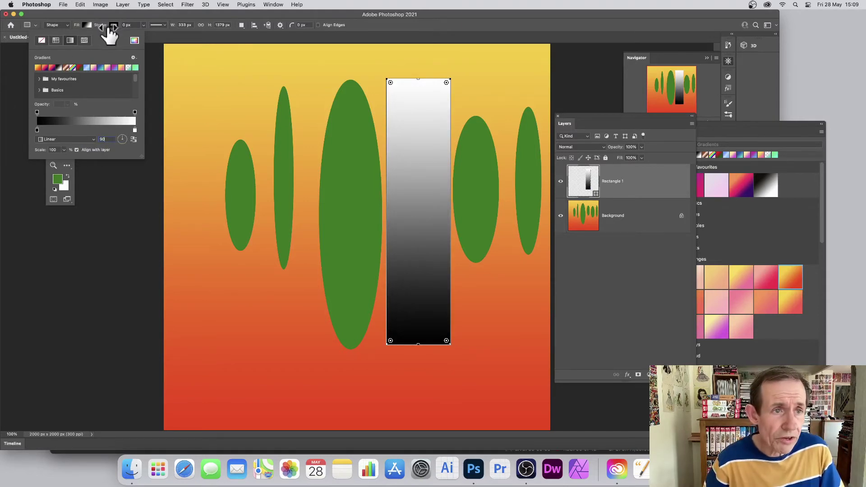
pyautogui.click(212, 32)
# Duplicate the gradient rectangle nine times, scattering the overlapping copies at varying heights across the canvas.
pyautogui.click(53, 79)
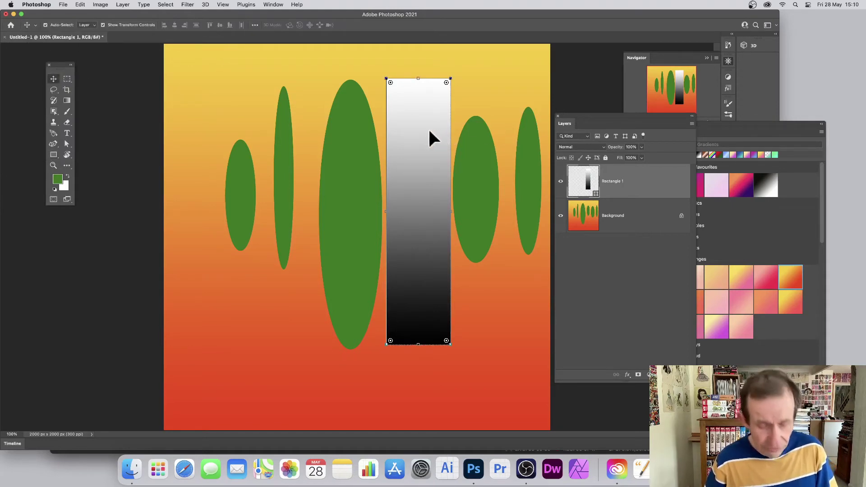
pyautogui.moveTo(418, 143); pyautogui.dragTo(325, 193)
pyautogui.moveTo(325, 193); pyautogui.dragTo(268, 158)
pyautogui.moveTo(267, 159); pyautogui.dragTo(541, 247)
pyautogui.moveTo(541, 247); pyautogui.dragTo(559, 281)
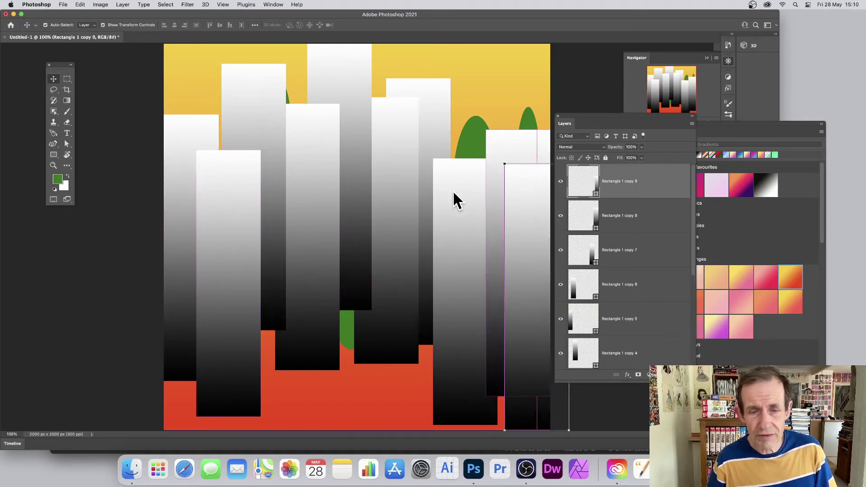
# Add the text TYPE and enlarge it to about 1627% so it spans most of the canvas width.
pyautogui.click(67, 133)
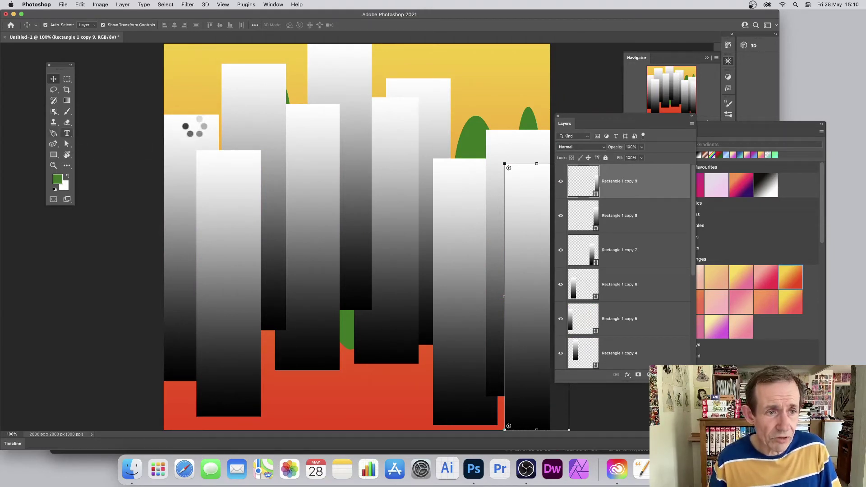
pyautogui.click(176, 214)
pyautogui.write('TYPE')
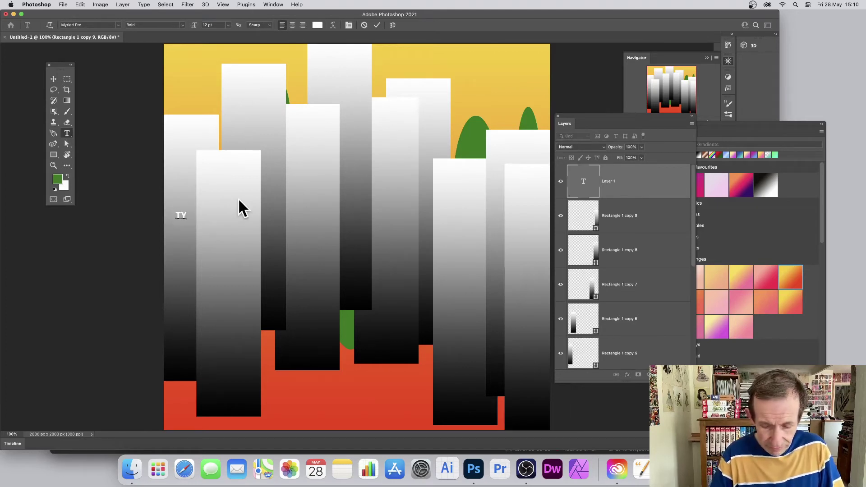
pyautogui.click(53, 79)
pyautogui.moveTo(197, 218); pyautogui.dragTo(544, 363)
pyautogui.moveTo(488, 296); pyautogui.dragTo(498, 279)
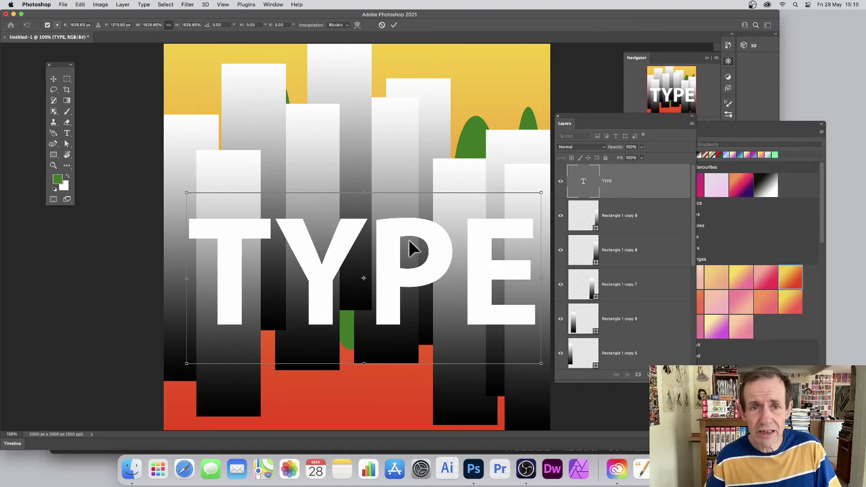
pyautogui.click(394, 25)
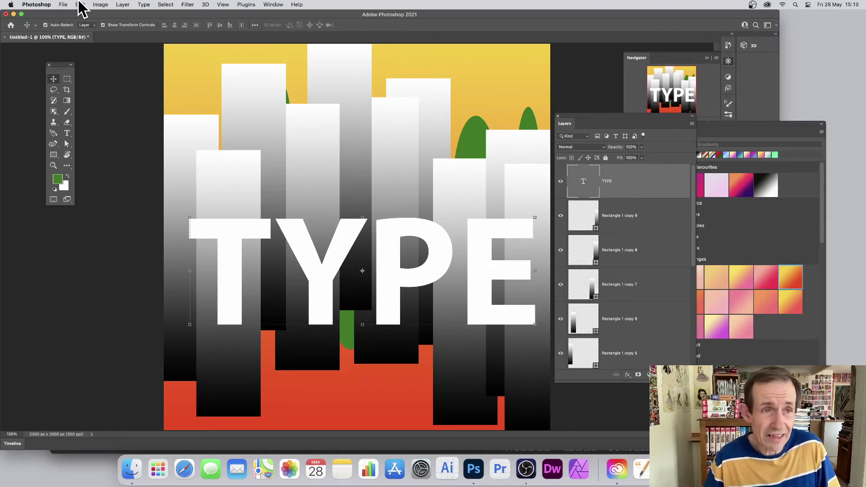
# Apply a black-to-white Gradient Overlay in Difference mode to the TYPE layer, with its style set to Linear.
pyautogui.click(122, 5)
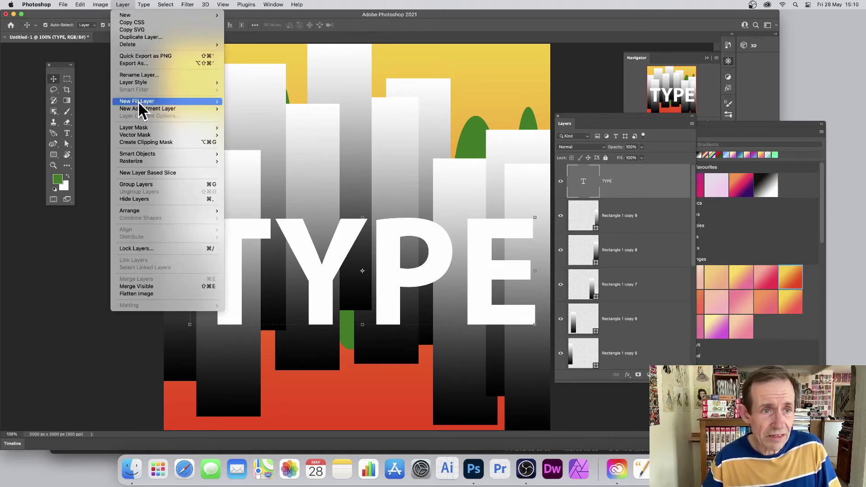
pyautogui.moveTo(142, 108)
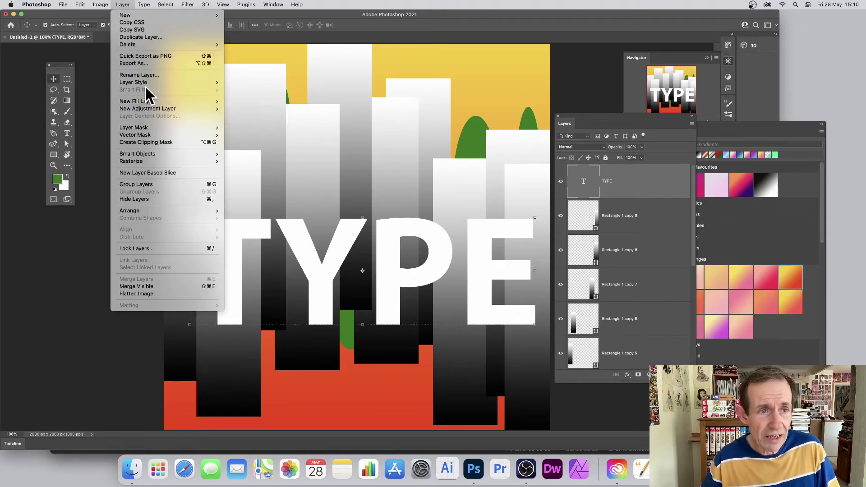
pyautogui.moveTo(147, 82)
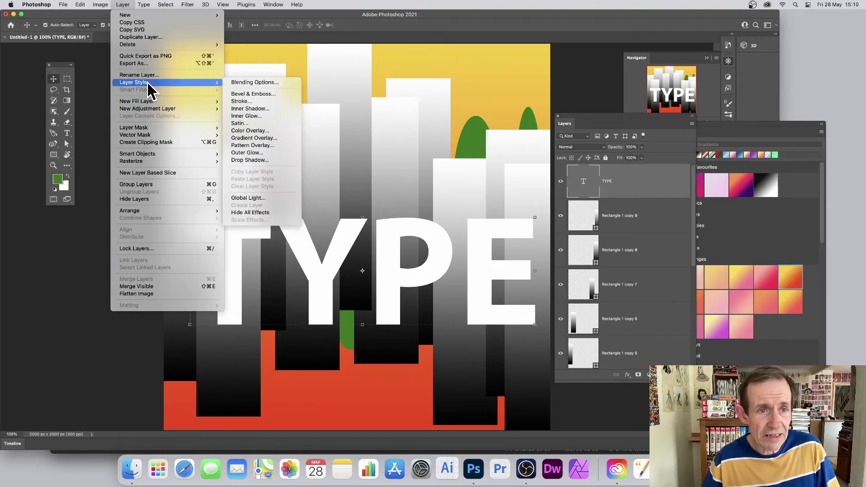
pyautogui.click(251, 137)
pyautogui.moveTo(540, 115); pyautogui.dragTo(510, 79)
pyautogui.click(560, 135)
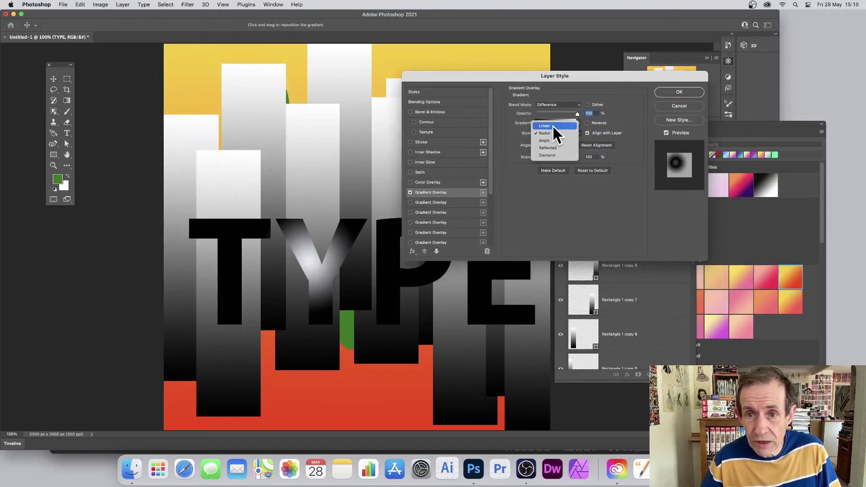
pyautogui.click(554, 126)
pyautogui.moveTo(340, 239); pyautogui.dragTo(340, 266)
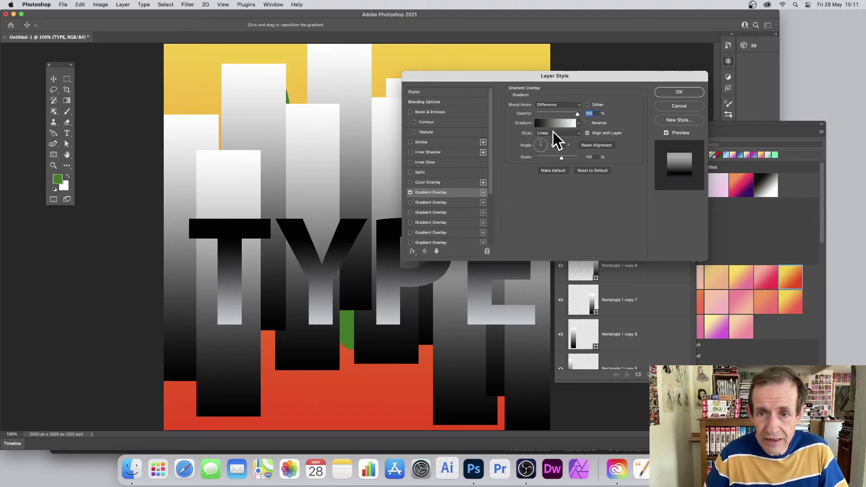
pyautogui.click(679, 92)
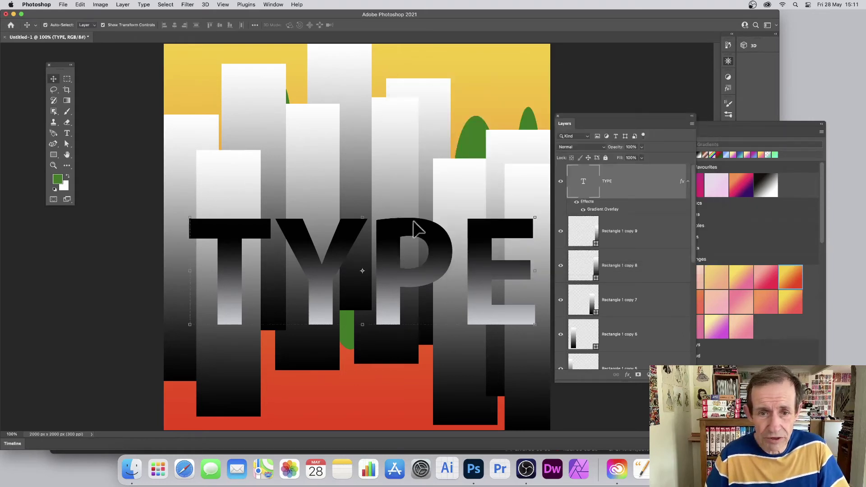
# Duplicate the gradient-overlaid TYPE text four times, stacking the overlapping copies down the canvas.
pyautogui.moveTo(413, 223); pyautogui.dragTo(396, 120)
pyautogui.moveTo(396, 121); pyautogui.dragTo(401, 174)
pyautogui.moveTo(400, 173); pyautogui.dragTo(397, 226)
pyautogui.moveTo(397, 226); pyautogui.dragTo(403, 228)
pyautogui.moveTo(402, 289); pyautogui.dragTo(405, 269)
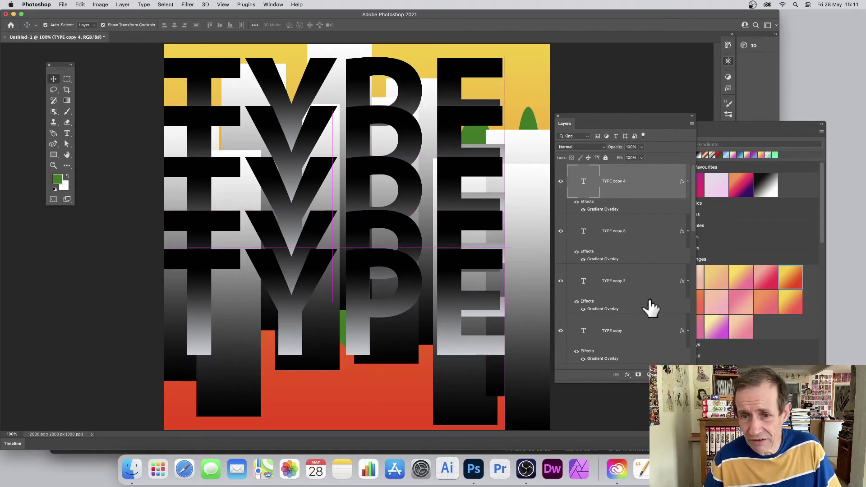
# Change the lowest TYPE copy's Gradient Overlay to the orange-pink-purple preset from My favourites, with the blend mode set to Normal.
pyautogui.doubleClick(602, 210)
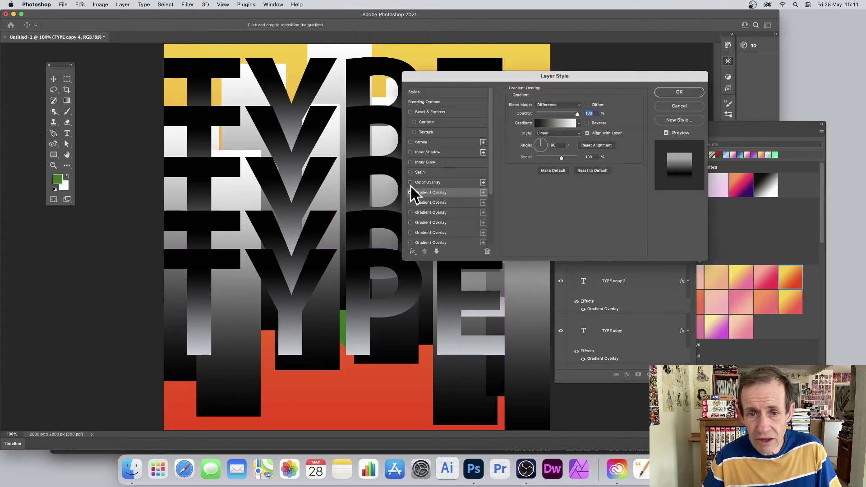
pyautogui.moveTo(491, 82); pyautogui.dragTo(405, 79)
pyautogui.click(481, 126)
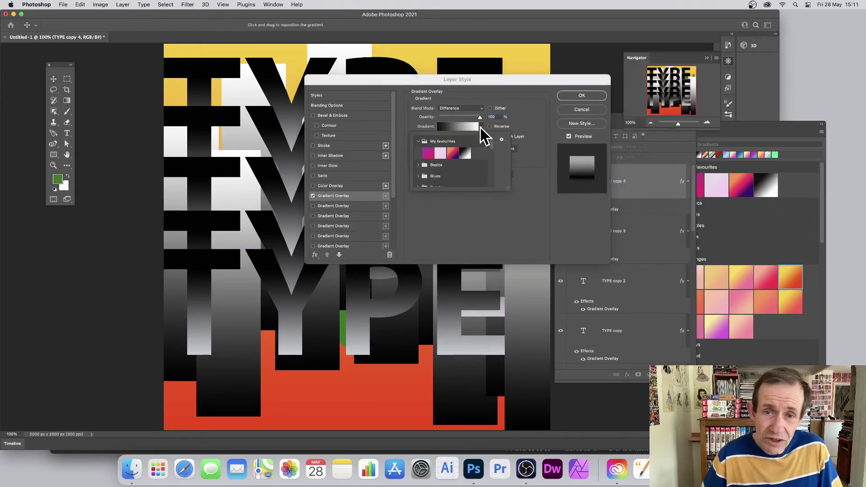
pyautogui.click(452, 154)
pyautogui.moveTo(395, 77); pyautogui.dragTo(567, 79)
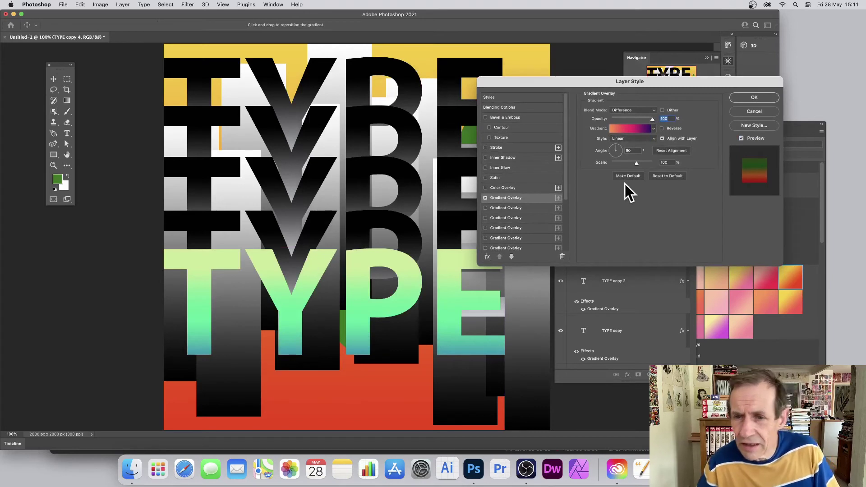
pyautogui.click(634, 110)
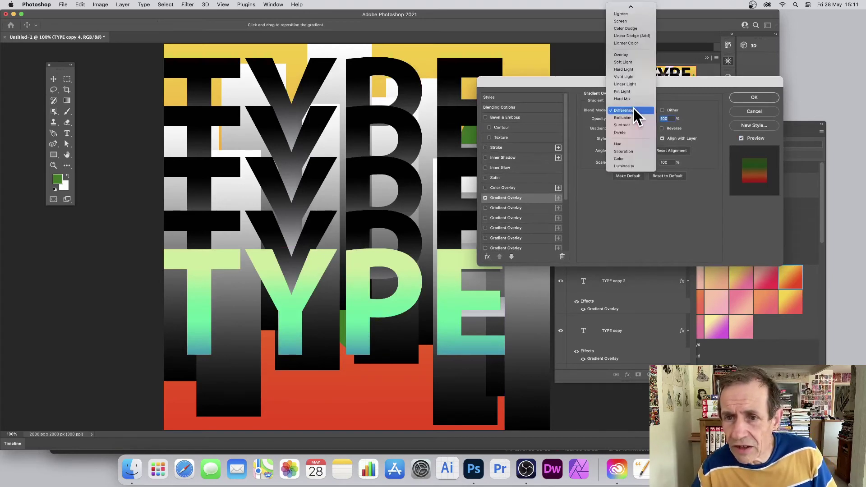
pyautogui.click(623, 7)
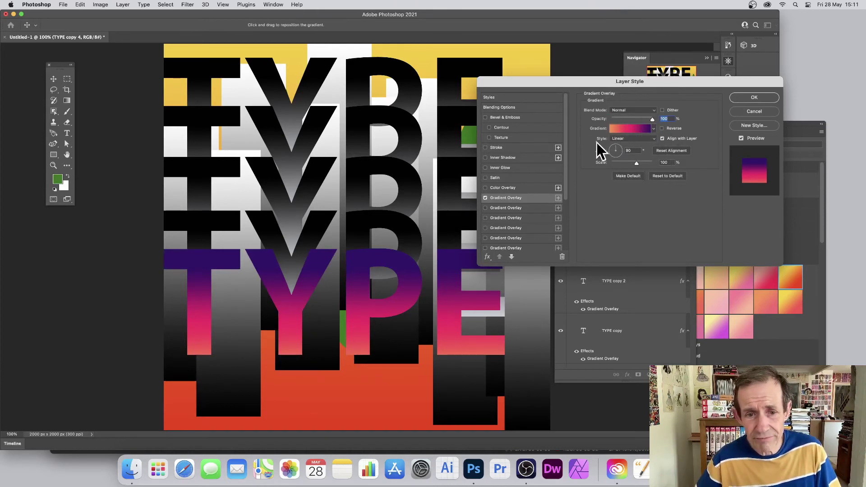
# Set the overlay gradient's angle to -90° and shift it upward within the letters so purple fills their lower ends.
pyautogui.moveTo(355, 272)
pyautogui.mouseDown()
pyautogui.moveTo(357, 308)
pyautogui.moveTo(352, 250)
pyautogui.moveTo(350, 277)
pyautogui.mouseUp()
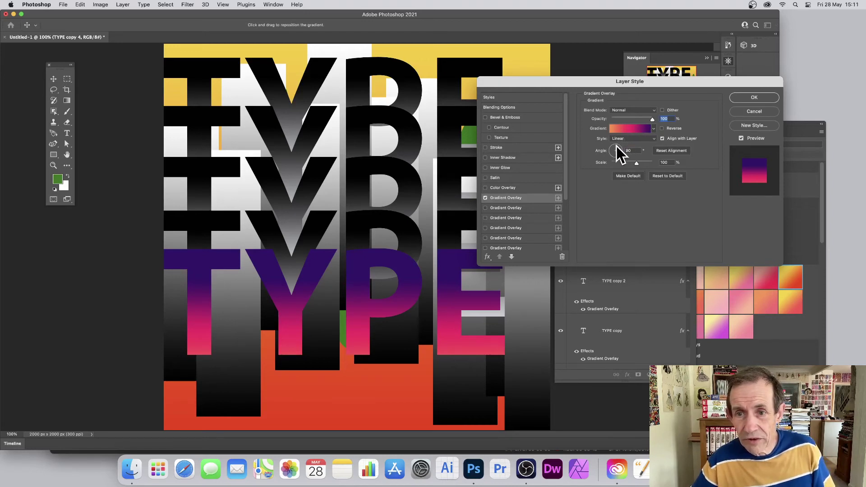
pyautogui.moveTo(617, 146); pyautogui.dragTo(616, 165)
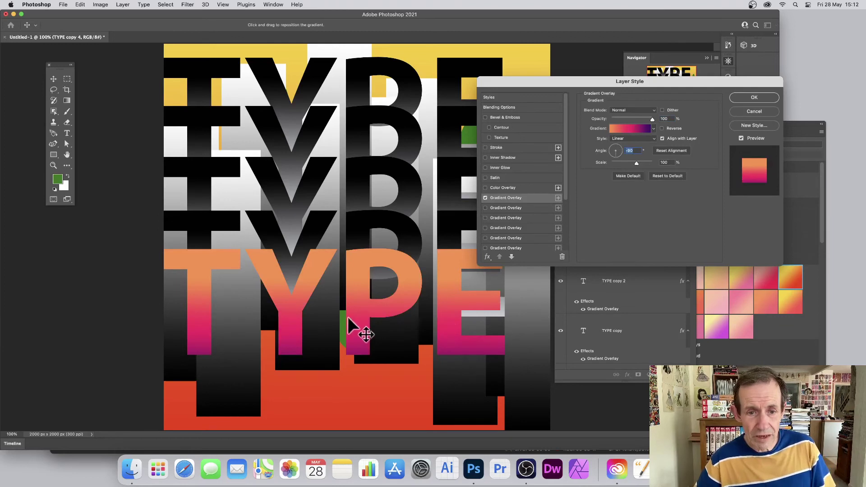
pyautogui.moveTo(348, 316); pyautogui.dragTo(348, 277)
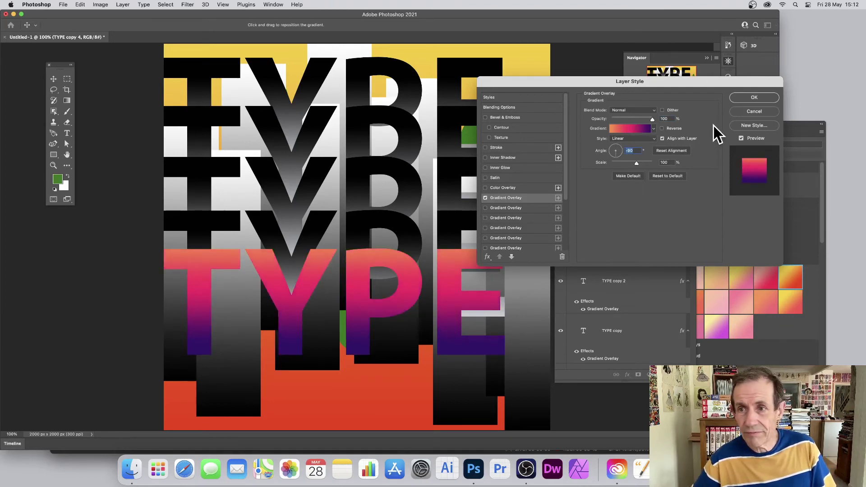
pyautogui.click(751, 97)
# Duplicate the orange-pink-purple TYPE text twice with overlapping placement, moving one copy up over the black TYPE rows.
pyautogui.moveTo(408, 263); pyautogui.dragTo(404, 351)
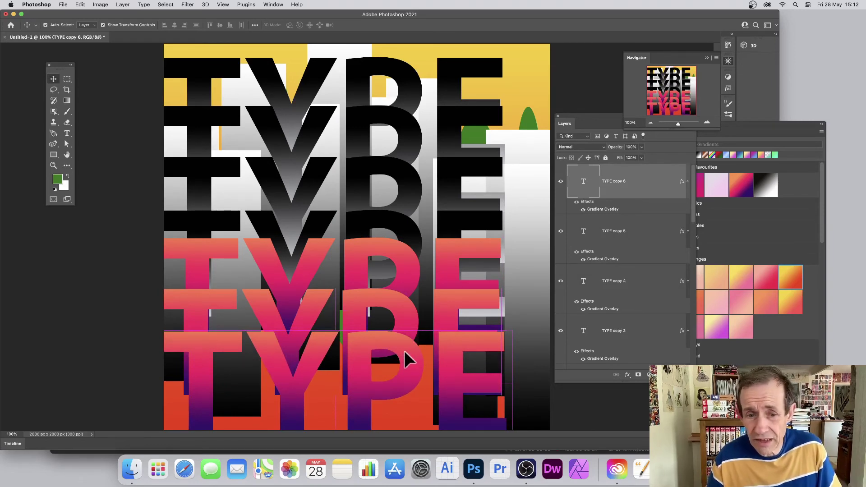
pyautogui.moveTo(412, 354); pyautogui.dragTo(401, 136)
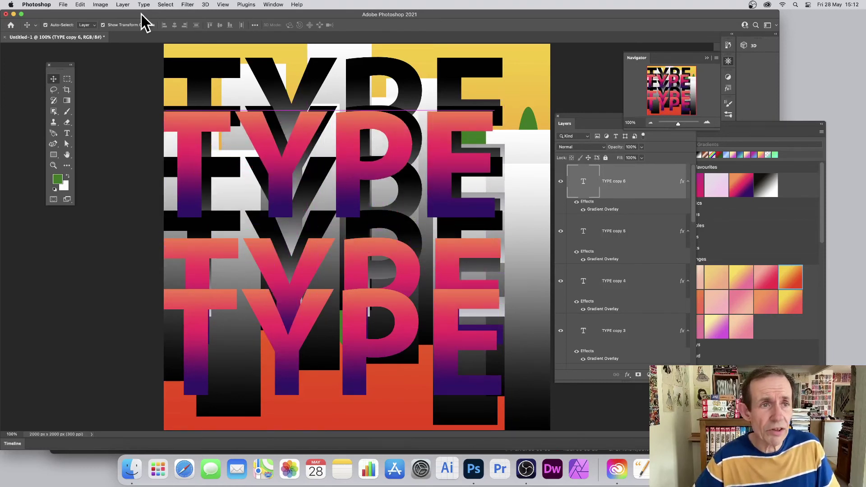
# Add a Reveal All layer mask to the uppermost pink TYPE copy and activate the mask for the Gradient tool.
pyautogui.click(124, 5)
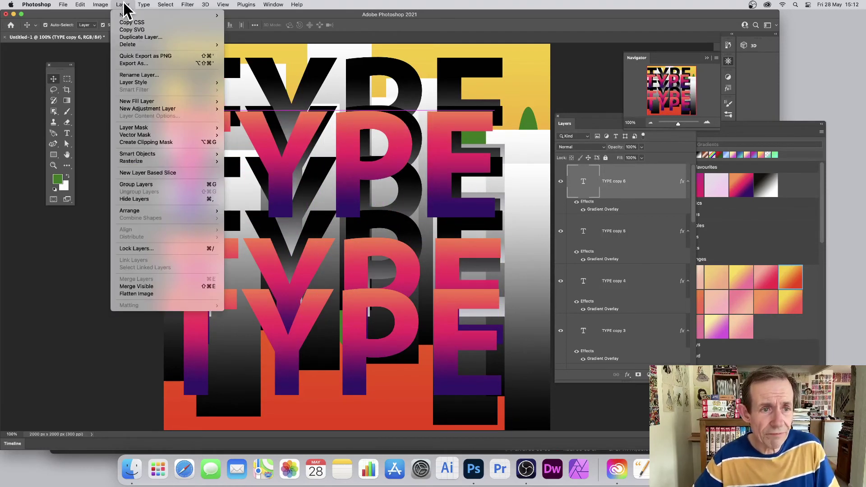
pyautogui.moveTo(147, 130)
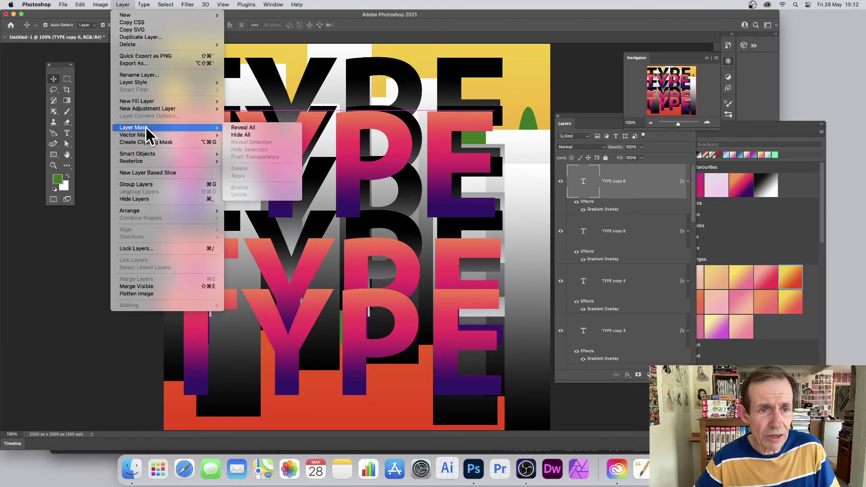
pyautogui.click(250, 127)
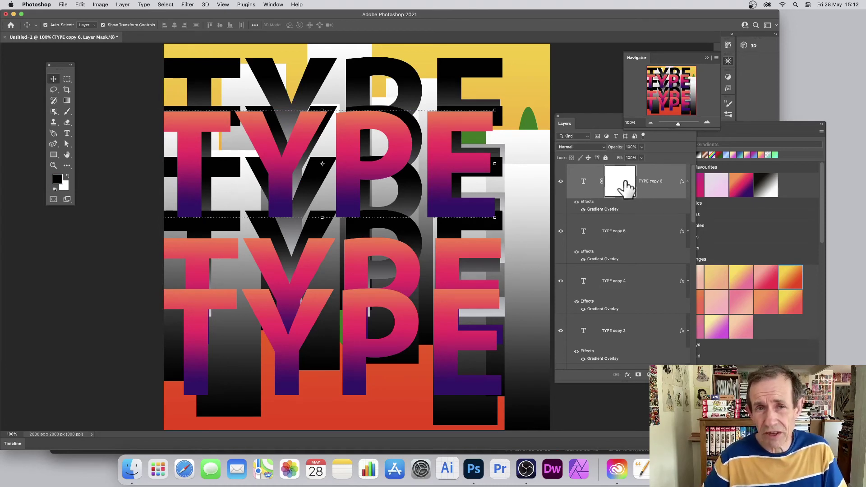
pyautogui.click(621, 188)
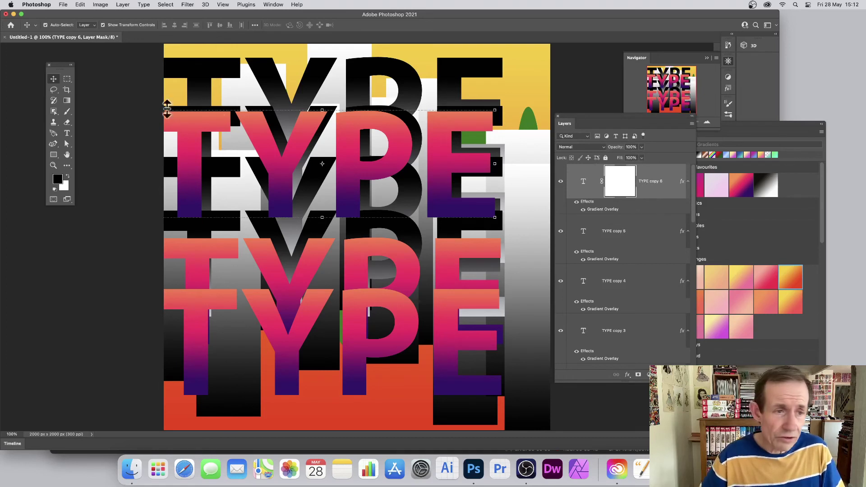
pyautogui.click(67, 100)
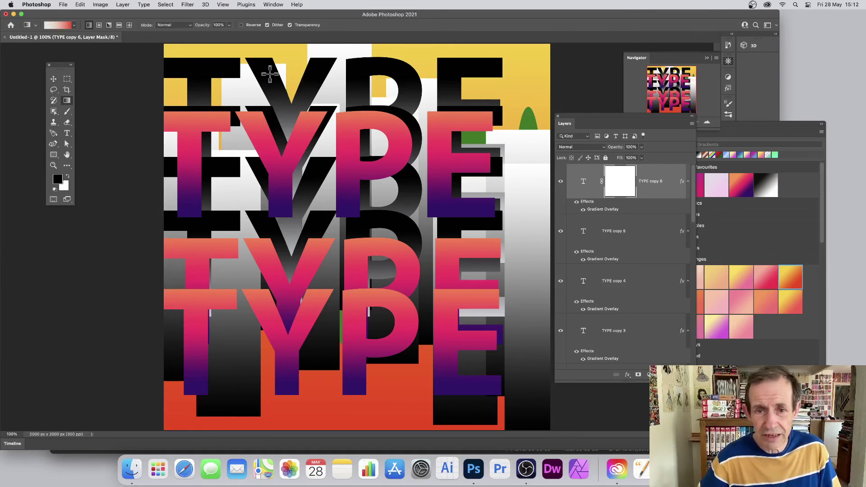
# Try to fade the masked TYPE copy by drawing vertical gradients with the red-to-white gradient on its mask.
pyautogui.moveTo(354, 133); pyautogui.dragTo(350, 205)
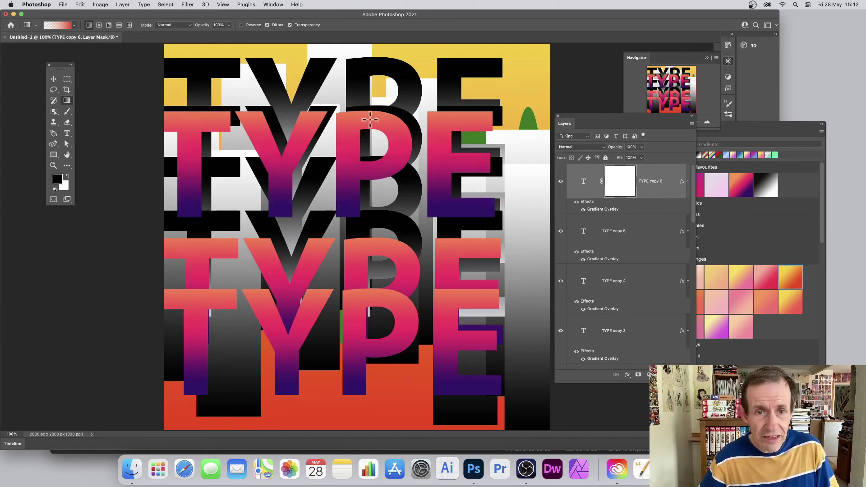
pyautogui.moveTo(344, 193); pyautogui.dragTo(367, 125)
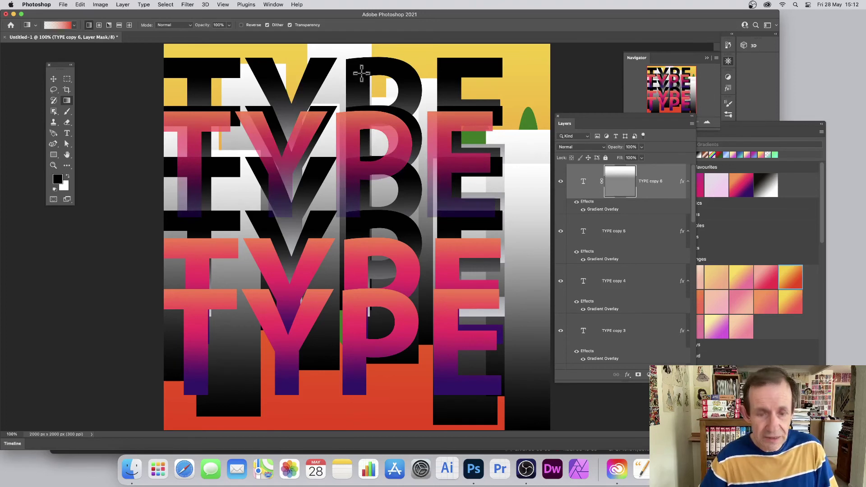
pyautogui.moveTo(367, 83); pyautogui.dragTo(353, 145)
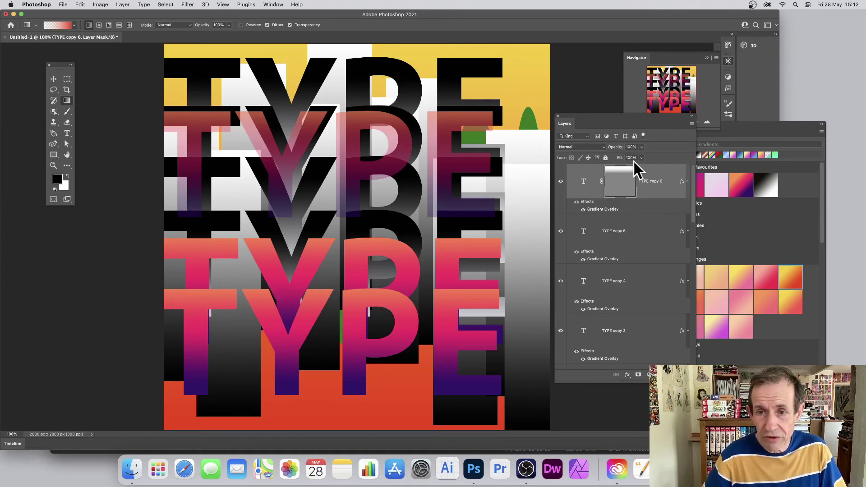
# Redraw the layer mask with vertical gradients from the black-to-white preset, fading out the lower part of the TYPE letters.
pyautogui.click(74, 25)
pyautogui.click(64, 51)
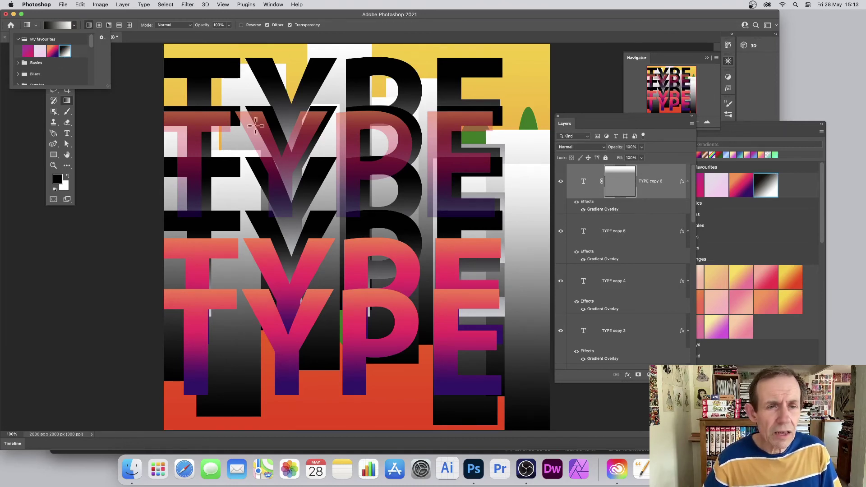
pyautogui.moveTo(291, 120); pyautogui.dragTo(289, 205)
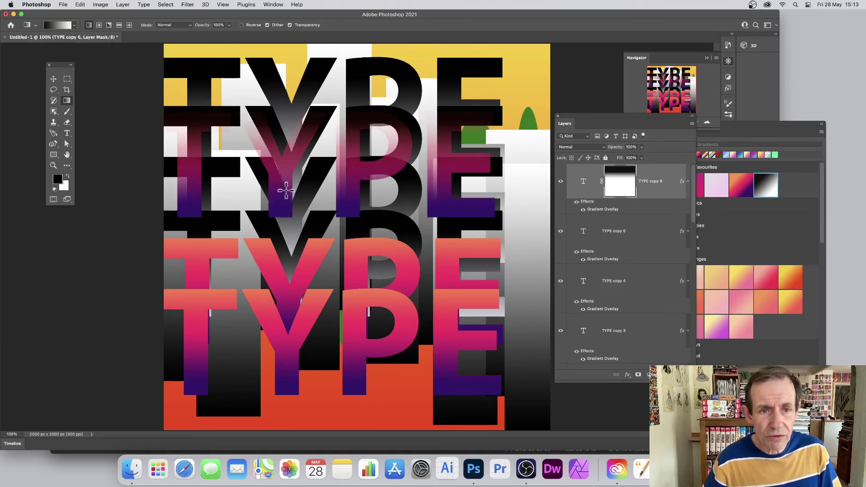
pyautogui.moveTo(284, 129); pyautogui.dragTo(276, 199)
pyautogui.moveTo(281, 155); pyautogui.dragTo(279, 105)
pyautogui.moveTo(290, 137); pyautogui.dragTo(283, 97)
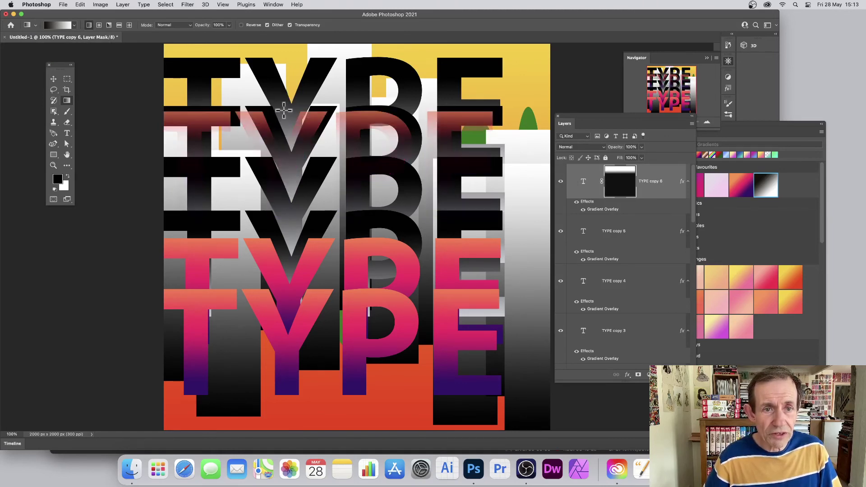
pyautogui.moveTo(285, 137); pyautogui.dragTo(323, 229)
# Duplicate the masked, fading TYPE text four times, stacking the overlapping copies at even intervals in the canvas's upper half.
pyautogui.click(54, 79)
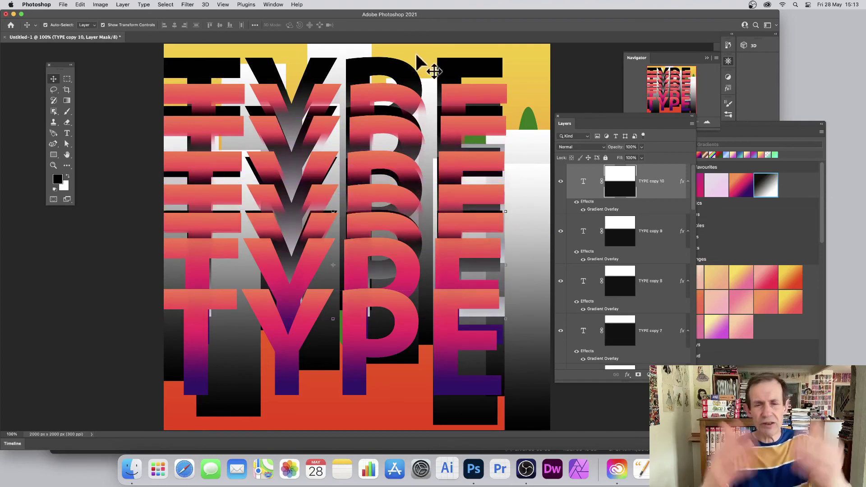